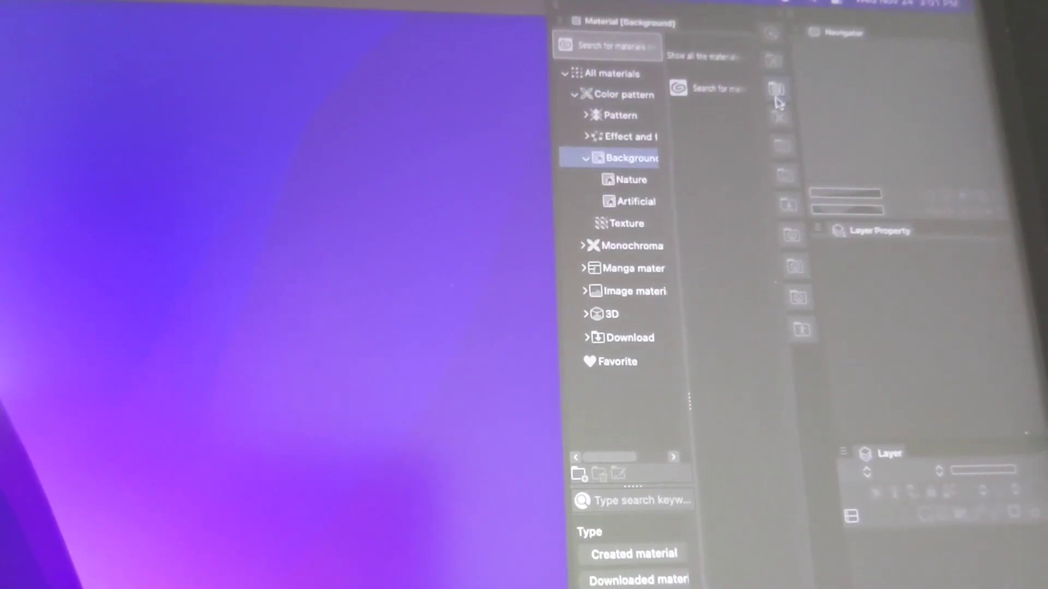
- Browse the Monochromatic pattern > Basic, balloon, downloaded brush and 3D material folders
{"action": "left_click", "coordinate": [633, 243]}
{"action": "left_click", "coordinate": [610, 133]}
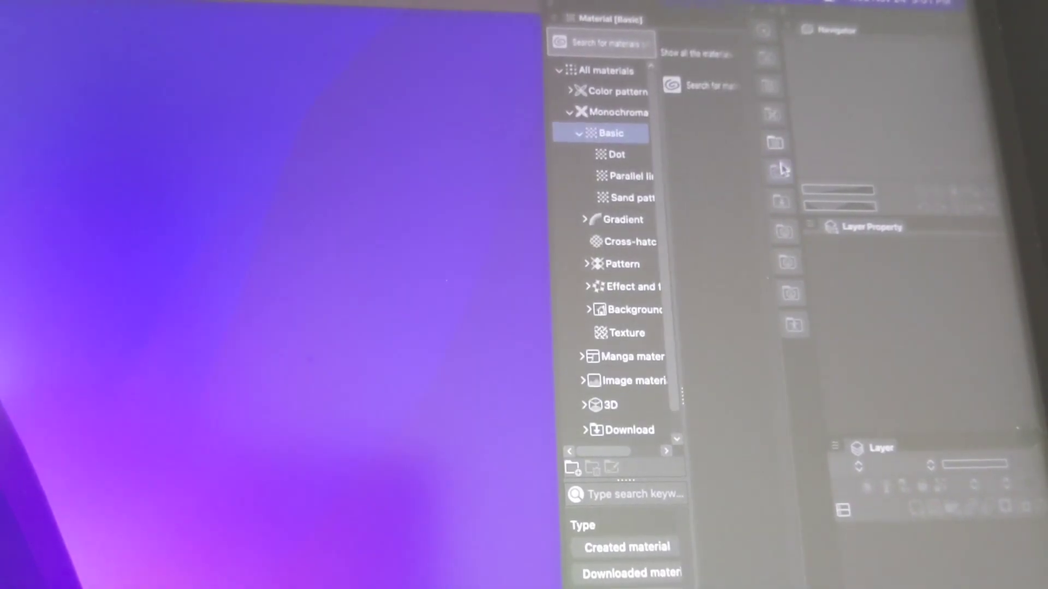
{"action": "left_click", "coordinate": [620, 379]}
{"action": "left_click", "coordinate": [613, 173]}
{"action": "left_click", "coordinate": [615, 376]}
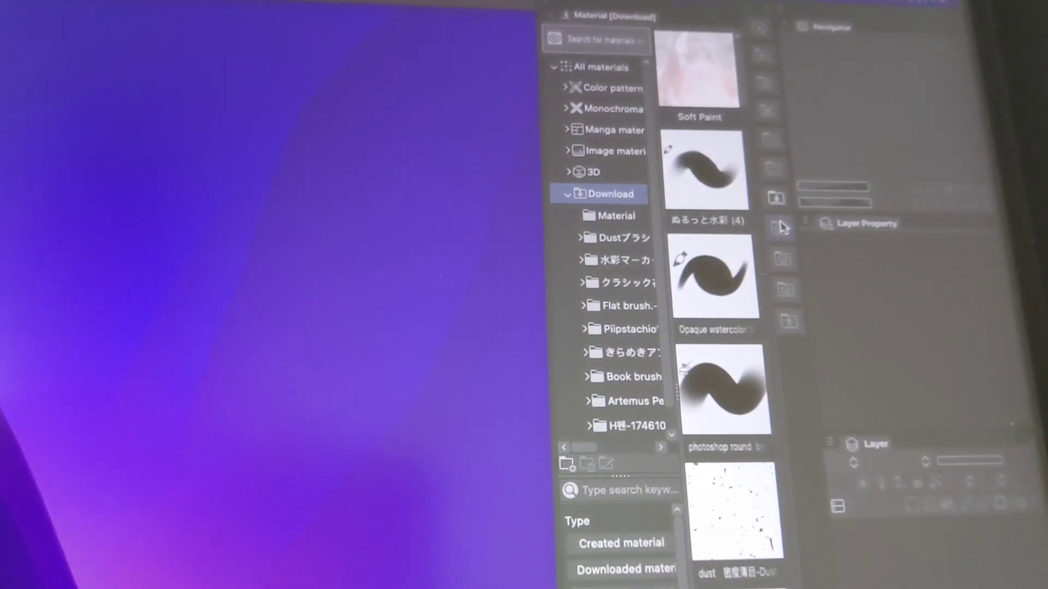
{"action": "left_click", "coordinate": [596, 173]}
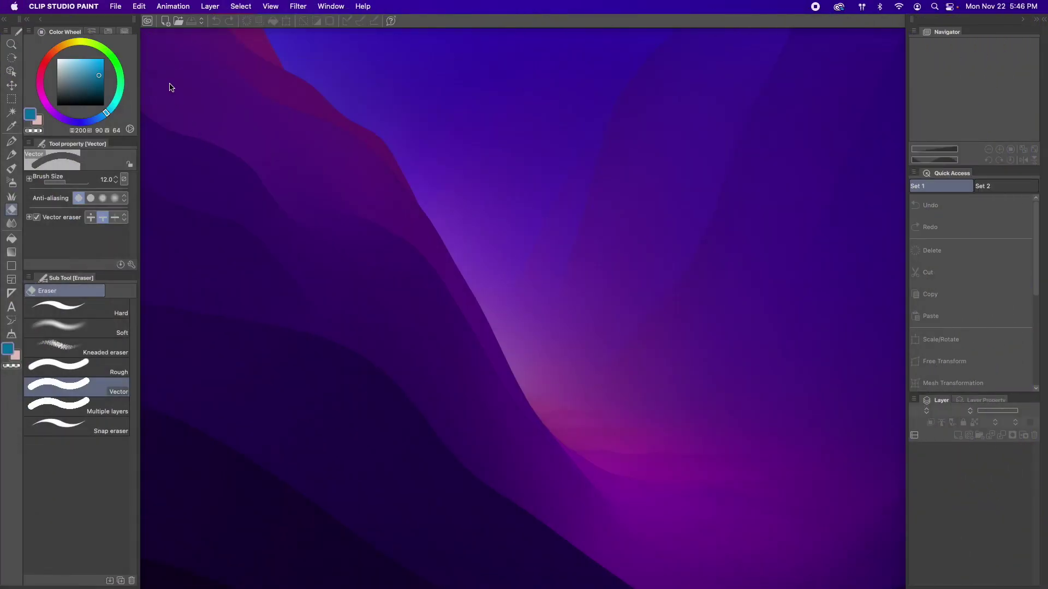
- Reset the workspace to its default layout
{"action": "left_click", "coordinate": [335, 9]}
{"action": "mouse_move", "coordinate": [349, 89]}
{"action": "left_click", "coordinate": [481, 89]}
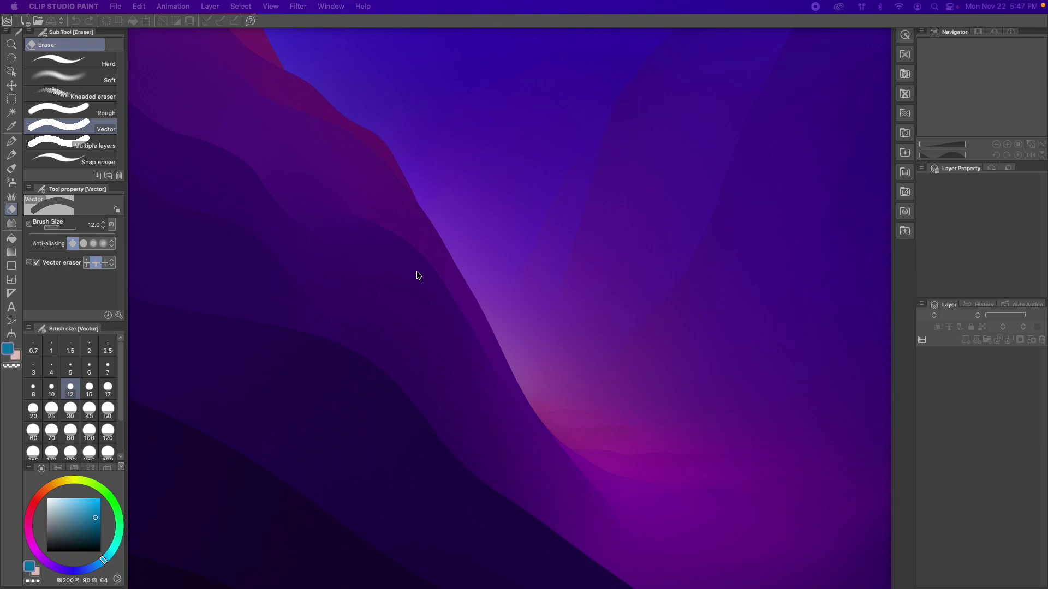
- Remove the brush size palette and enlarge the tool property and colour wheel panels
{"action": "mouse_move", "coordinate": [77, 329]}
{"action": "left_mouse_down"}
{"action": "mouse_move", "coordinate": [267, 329]}
{"action": "mouse_move", "coordinate": [310, 293]}
{"action": "left_mouse_up"}
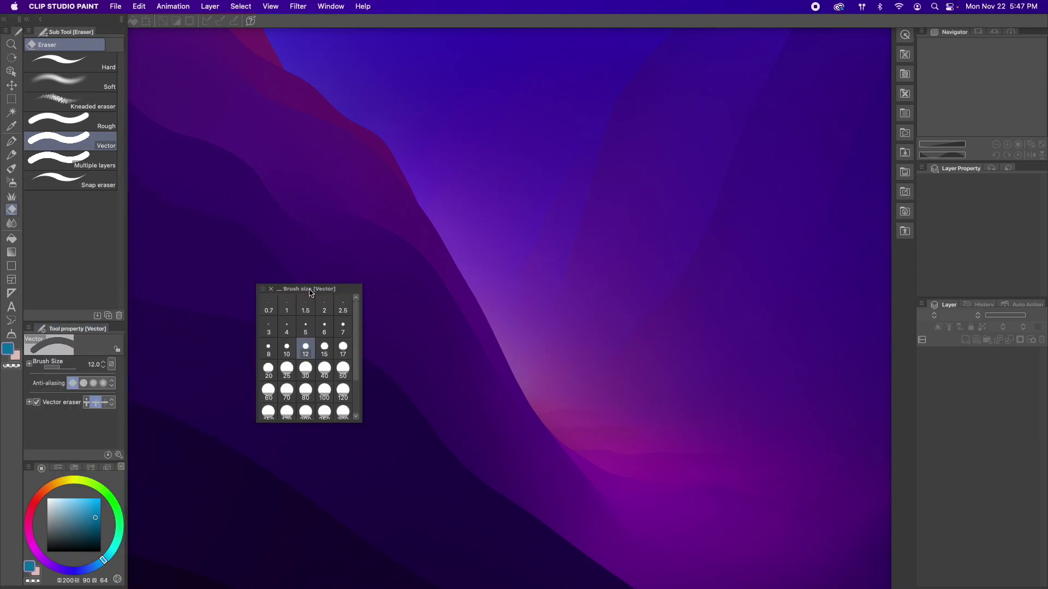
{"action": "left_click", "coordinate": [273, 290]}
{"action": "left_click", "coordinate": [26, 20]}
{"action": "left_click", "coordinate": [26, 23]}
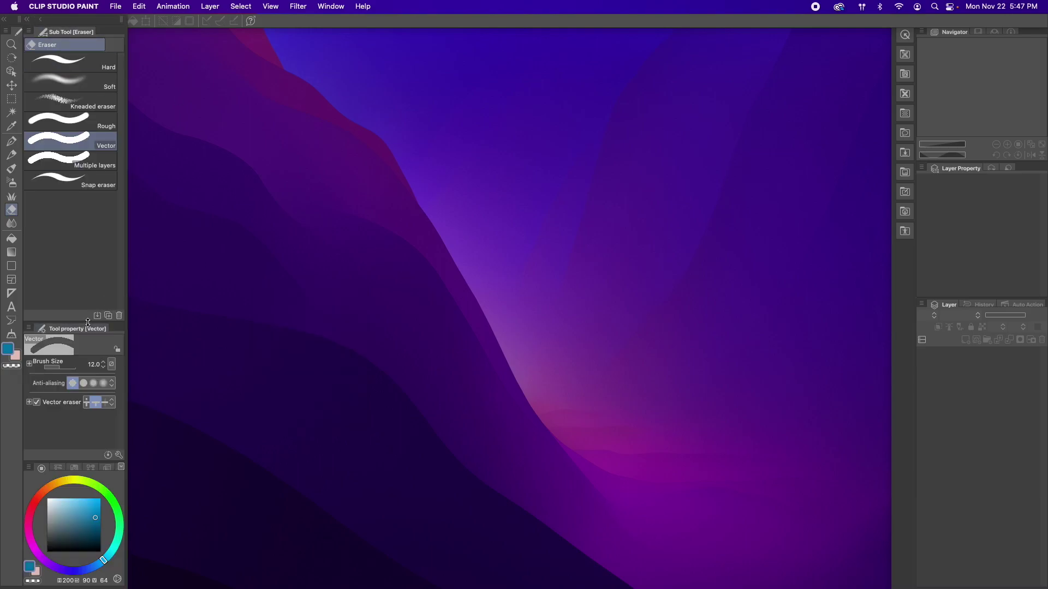
{"action": "left_click_drag", "start_coordinate": [85, 322], "coordinate": [85, 220]}
{"action": "left_click_drag", "start_coordinate": [85, 463], "coordinate": [85, 366]}
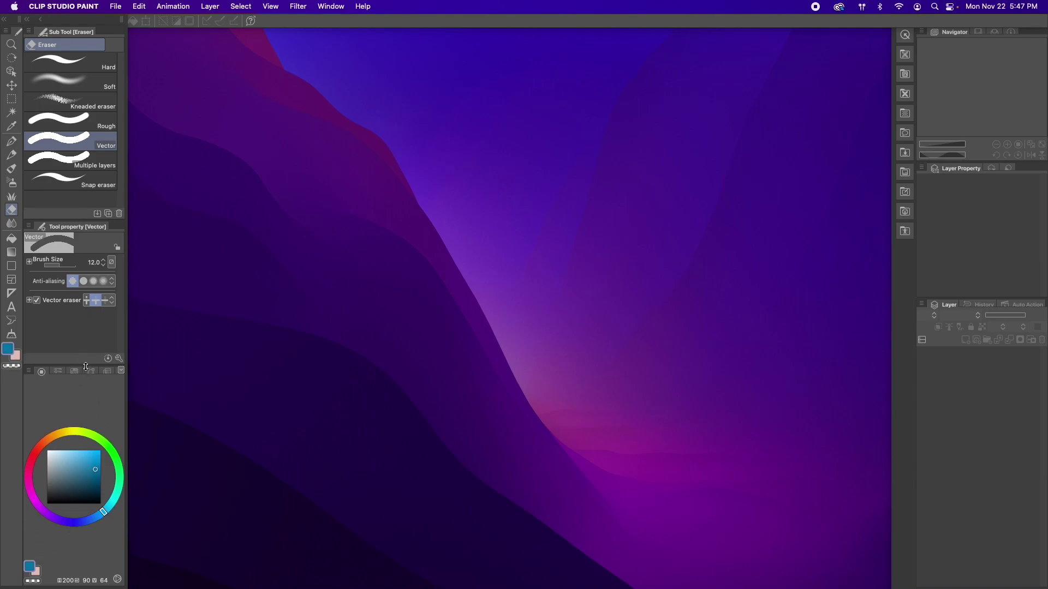
- Float the Sub View, Item bank, Information, Search Layer, Animation cels and Auto Action panels
{"action": "left_click_drag", "start_coordinate": [980, 36], "coordinate": [634, 104]}
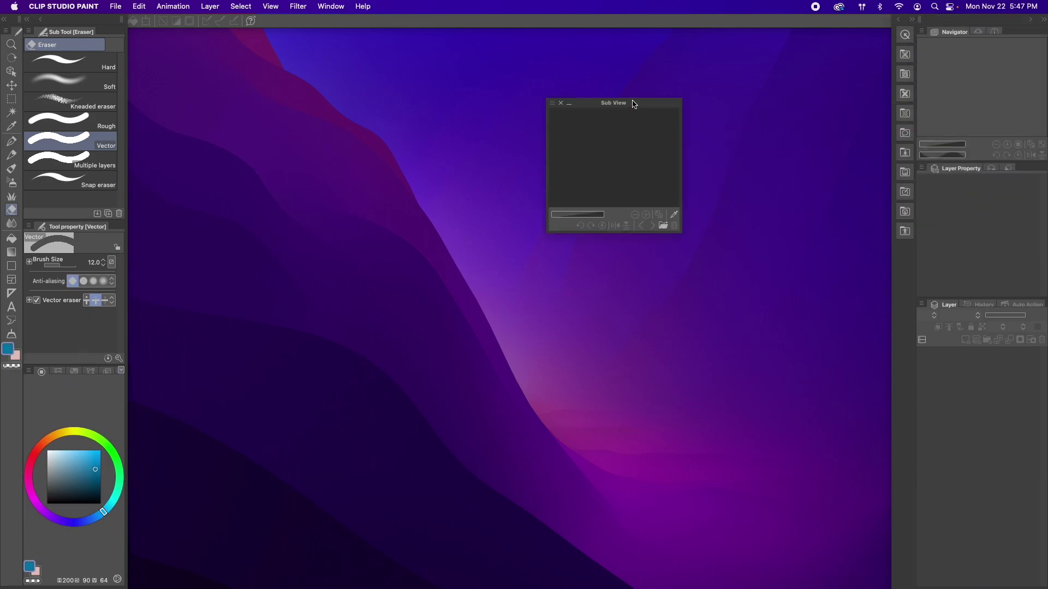
{"action": "left_click_drag", "start_coordinate": [979, 32], "coordinate": [782, 111]}
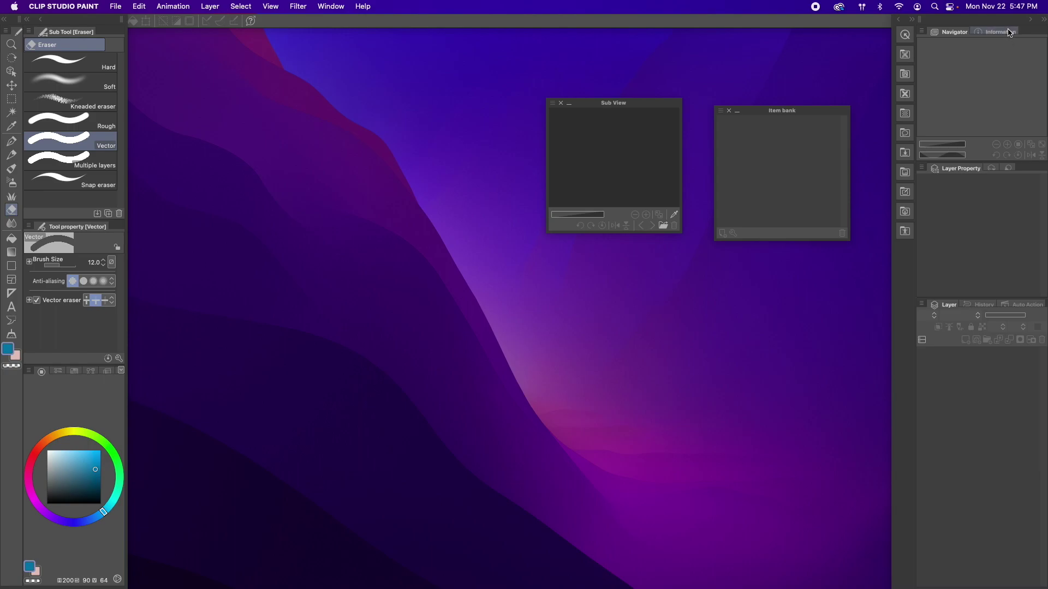
{"action": "left_click_drag", "start_coordinate": [983, 32], "coordinate": [682, 289]}
{"action": "left_click_drag", "start_coordinate": [992, 168], "coordinate": [454, 271]}
{"action": "left_click_drag", "start_coordinate": [1016, 168], "coordinate": [458, 124]}
{"action": "left_click_drag", "start_coordinate": [1021, 304], "coordinate": [458, 358]}
- Close all six floating panels and bring up the Window workspace options
{"action": "left_click", "coordinate": [206, 256]}
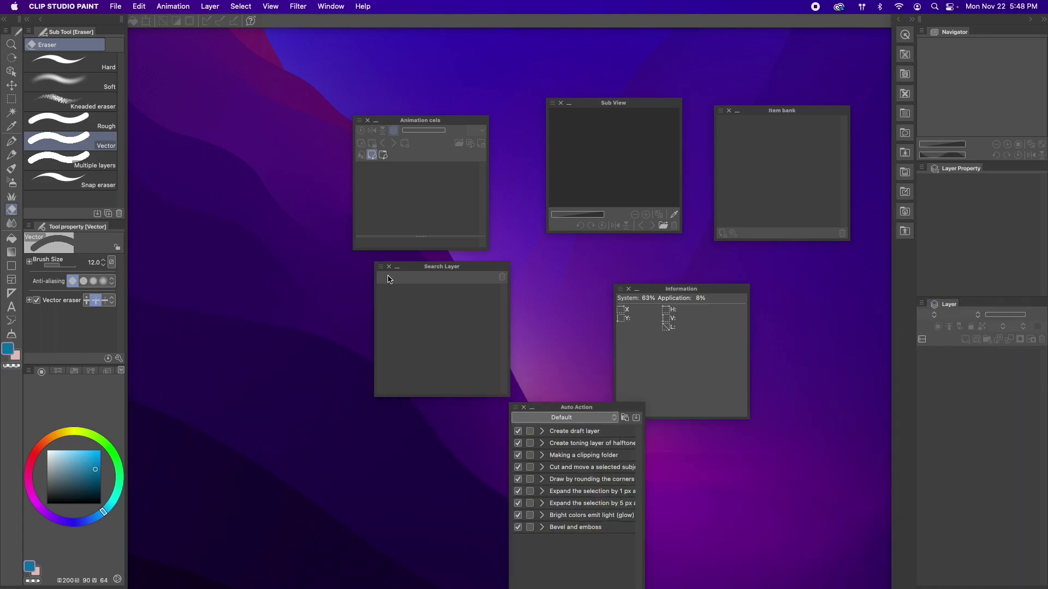
{"action": "left_click", "coordinate": [388, 266]}
{"action": "left_click", "coordinate": [368, 120]}
{"action": "left_click", "coordinate": [561, 103]}
{"action": "left_click", "coordinate": [729, 110]}
{"action": "left_click", "coordinate": [628, 289]}
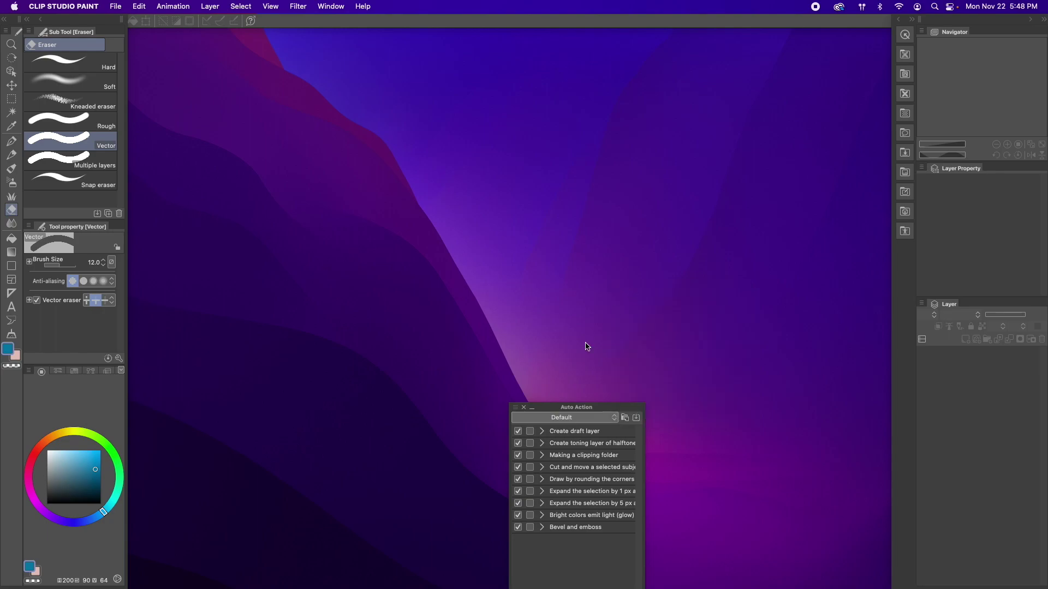
{"action": "left_click", "coordinate": [523, 407]}
{"action": "left_click", "coordinate": [328, 7]}
{"action": "mouse_move", "coordinate": [351, 94]}
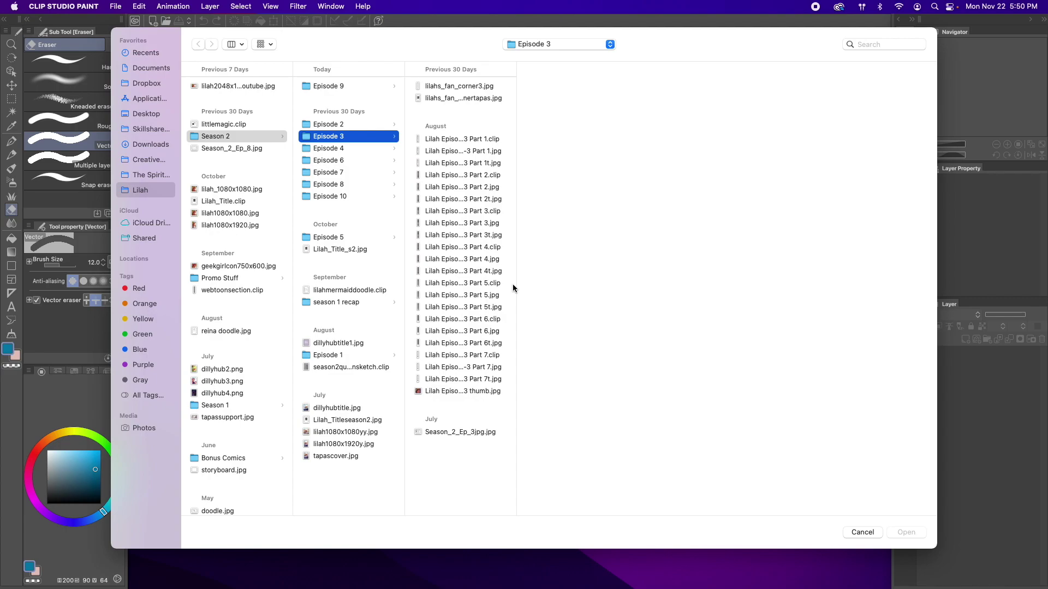
- Open webtoonsection.clip from the Lilah folder
{"action": "left_click", "coordinate": [161, 195]}
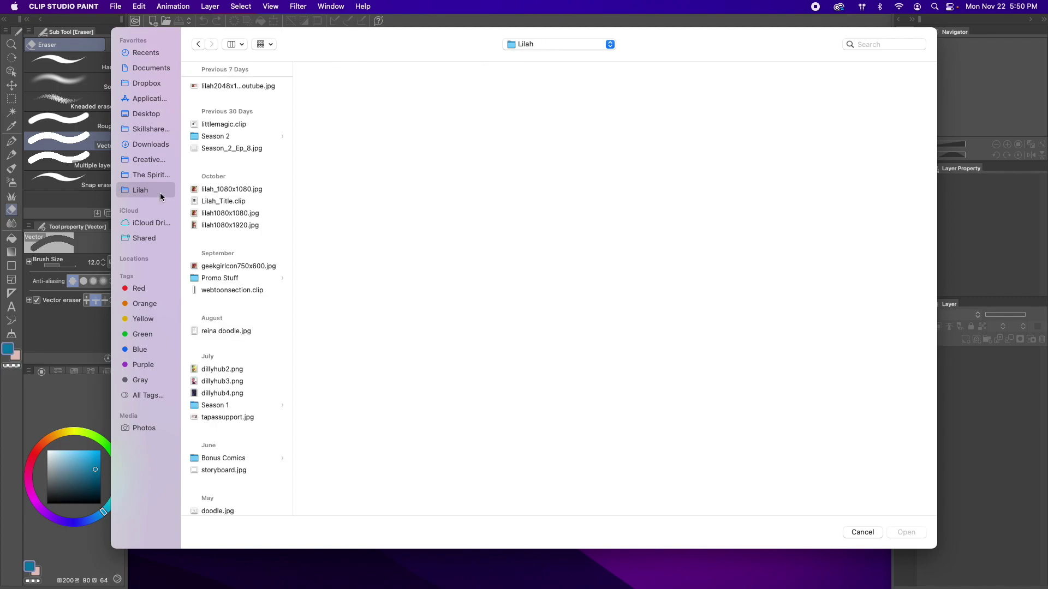
{"action": "left_click_drag", "start_coordinate": [294, 237], "coordinate": [420, 253]}
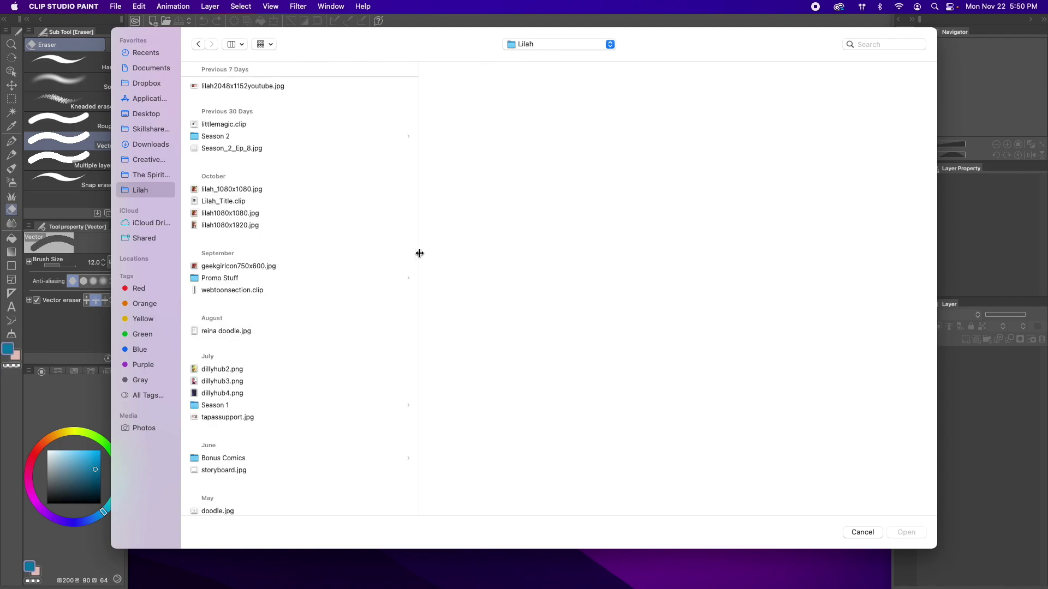
{"action": "left_click", "coordinate": [256, 291]}
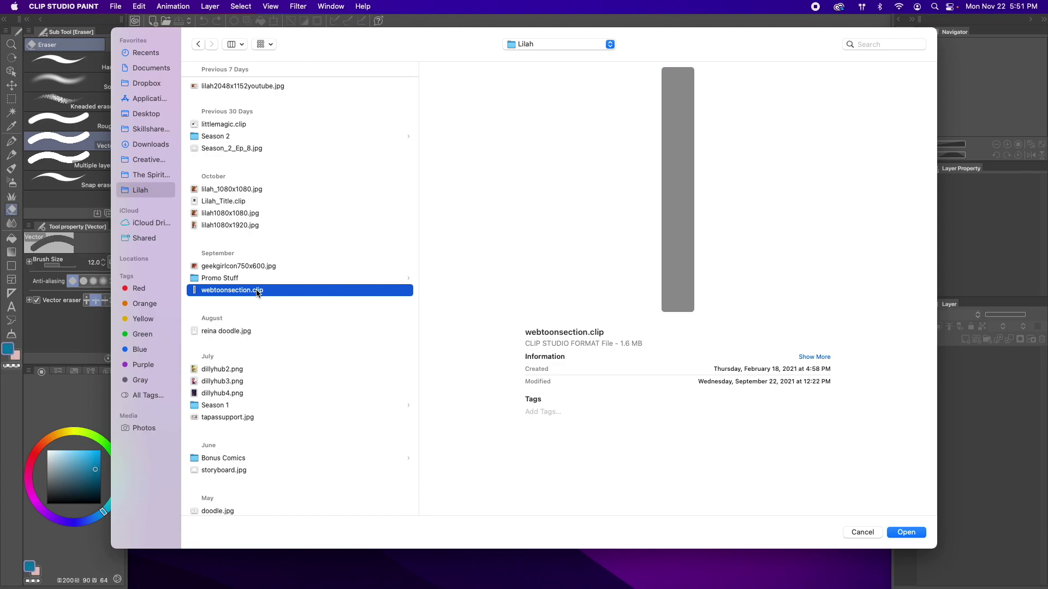
{"action": "left_click", "coordinate": [908, 532]}
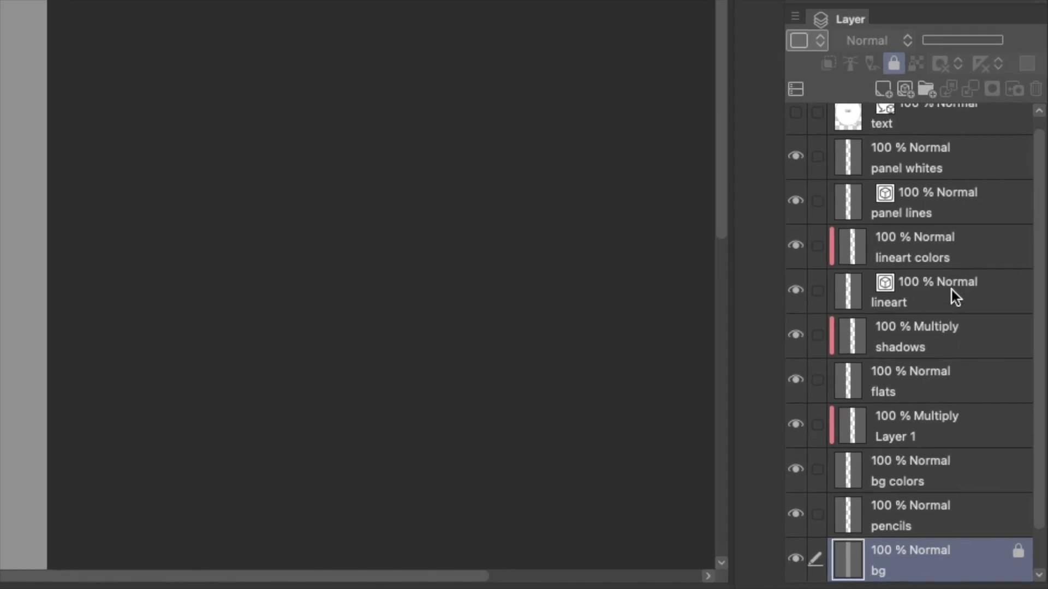
- Select the lineart, flats and finally the shadows layer in the Layer palette
{"action": "left_click", "coordinate": [1000, 439]}
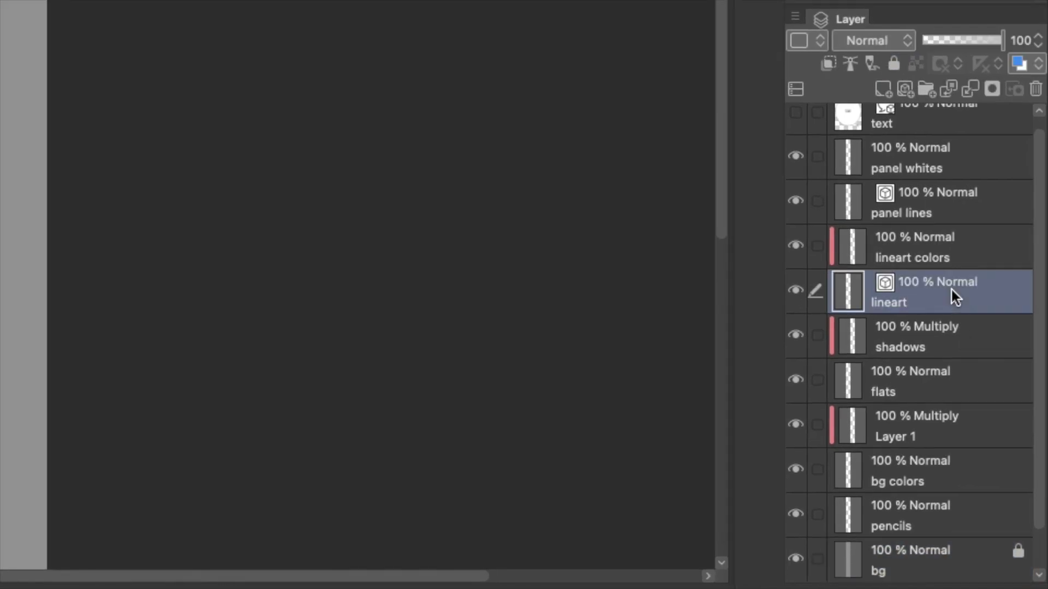
{"action": "left_click", "coordinate": [964, 375]}
{"action": "left_click", "coordinate": [953, 332]}
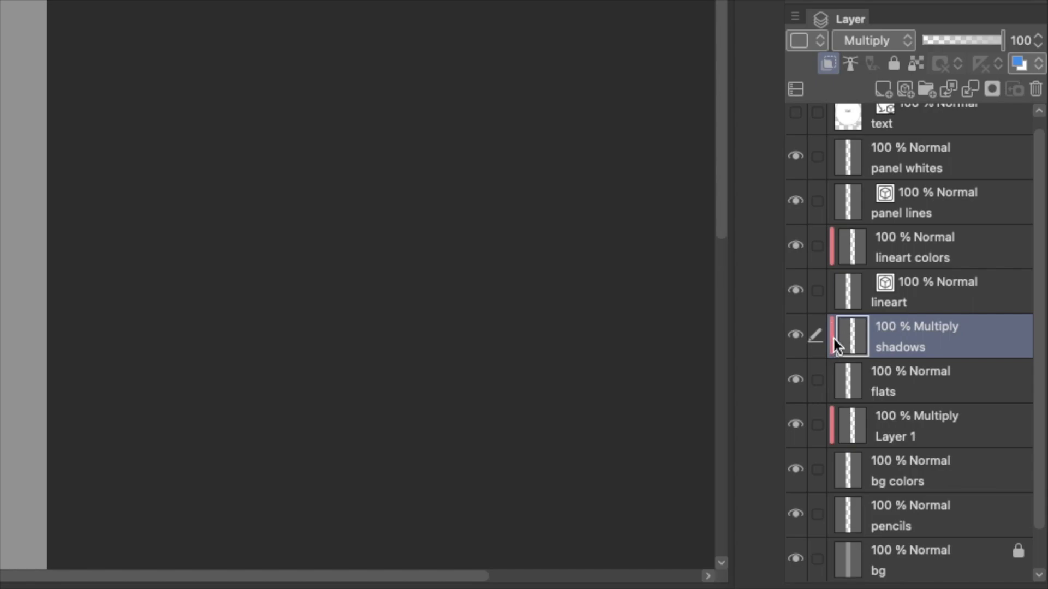
{"action": "scroll", "coordinate": [834, 339], "scroll_direction": "up", "scroll_amount": 1}
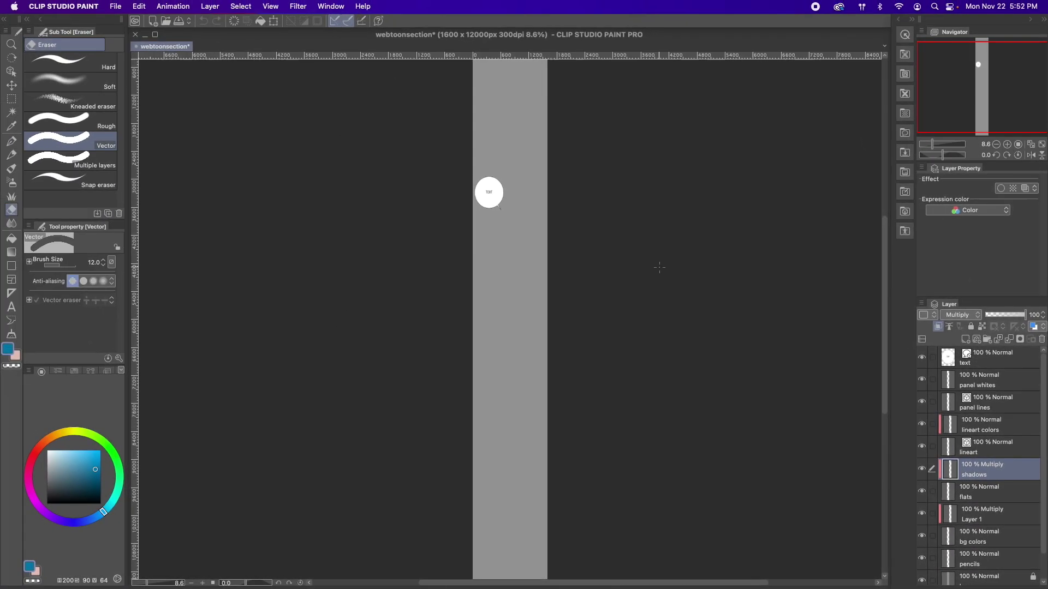
{"action": "scroll", "coordinate": [480, 170], "scroll_direction": "up", "scroll_amount": 5}
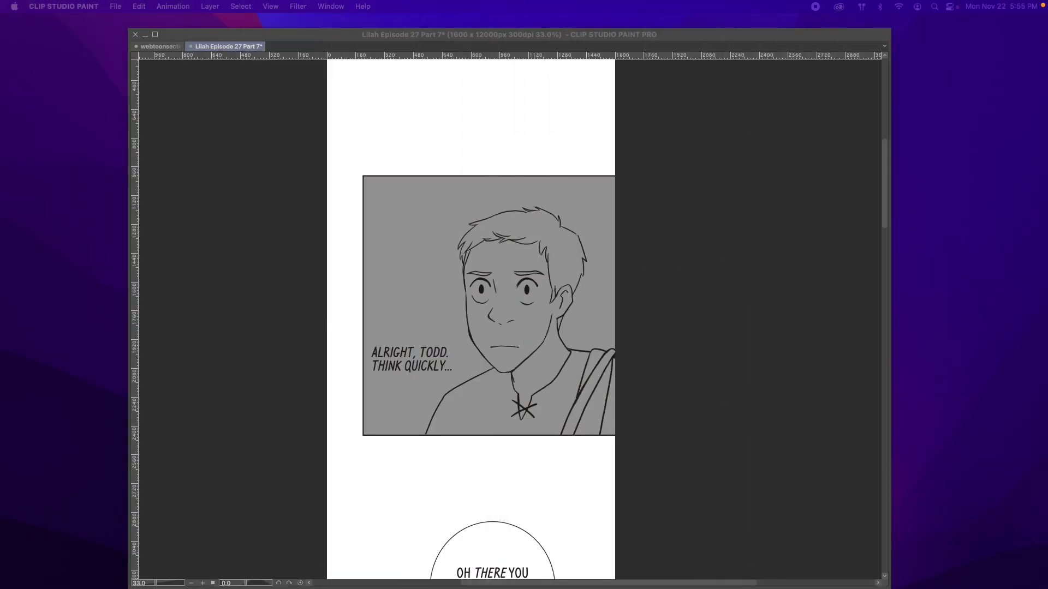
- Restore the palettes and select the lineart layer's vector strokes with the Object tool
{"action": "key", "text": "Tab"}
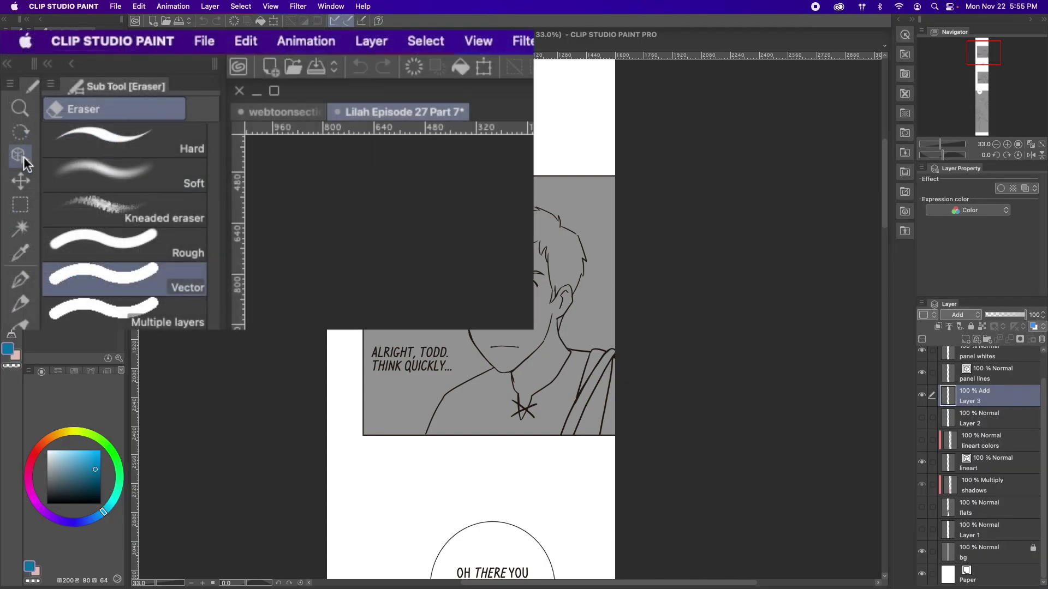
{"action": "left_click", "coordinate": [11, 71]}
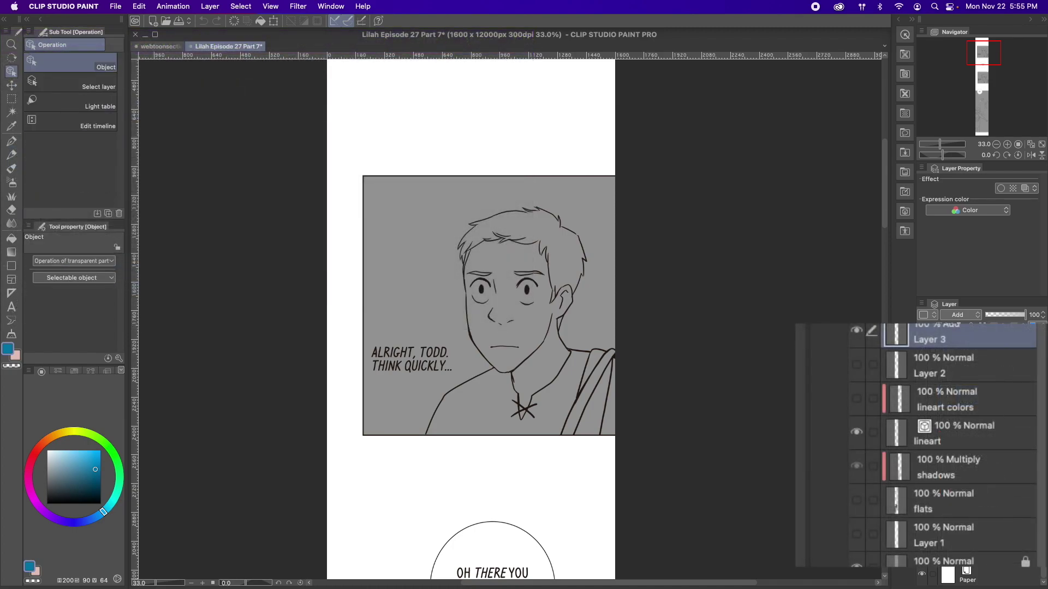
{"action": "left_click", "coordinate": [979, 463]}
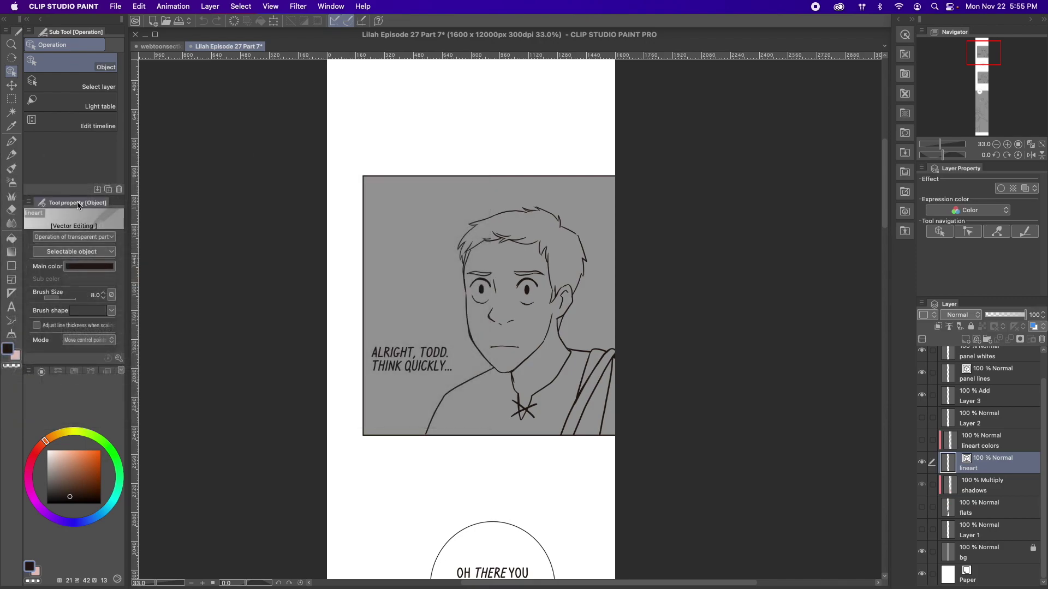
- Change the selected lineart's brush size, dropping to 5 then raising it to 21
{"action": "left_click", "coordinate": [104, 297]}
{"action": "left_click", "coordinate": [104, 297]}
{"action": "left_click", "coordinate": [104, 298]}
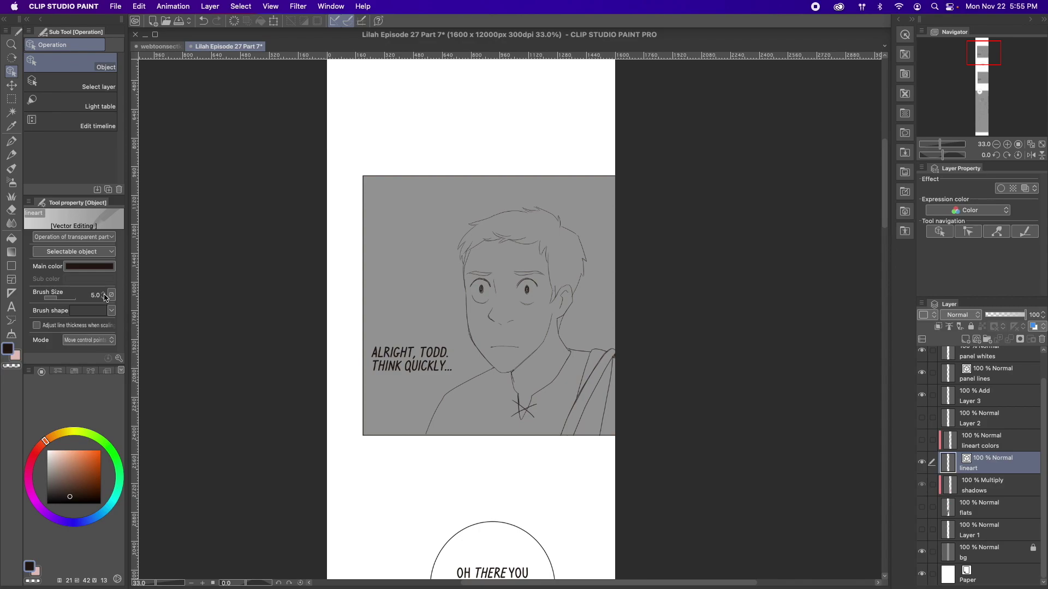
{"action": "left_click", "coordinate": [104, 293]}
{"action": "left_click", "coordinate": [104, 294]}
{"action": "left_click", "coordinate": [103, 293]}
{"action": "left_click", "coordinate": [104, 293]}
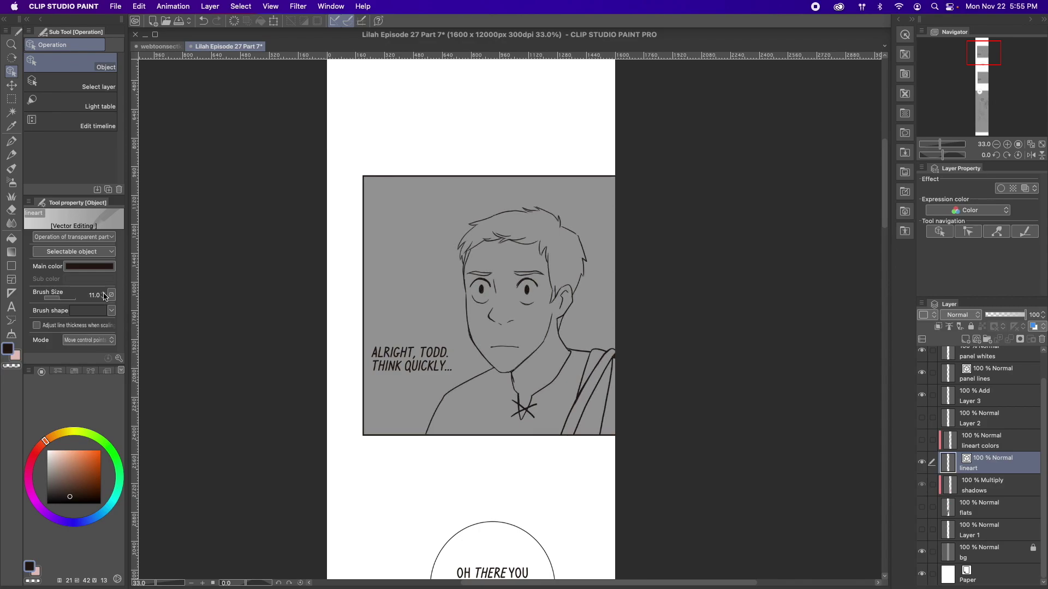
{"action": "left_click", "coordinate": [104, 294]}
{"action": "left_click", "coordinate": [104, 294]}
{"action": "left_click", "coordinate": [104, 294]}
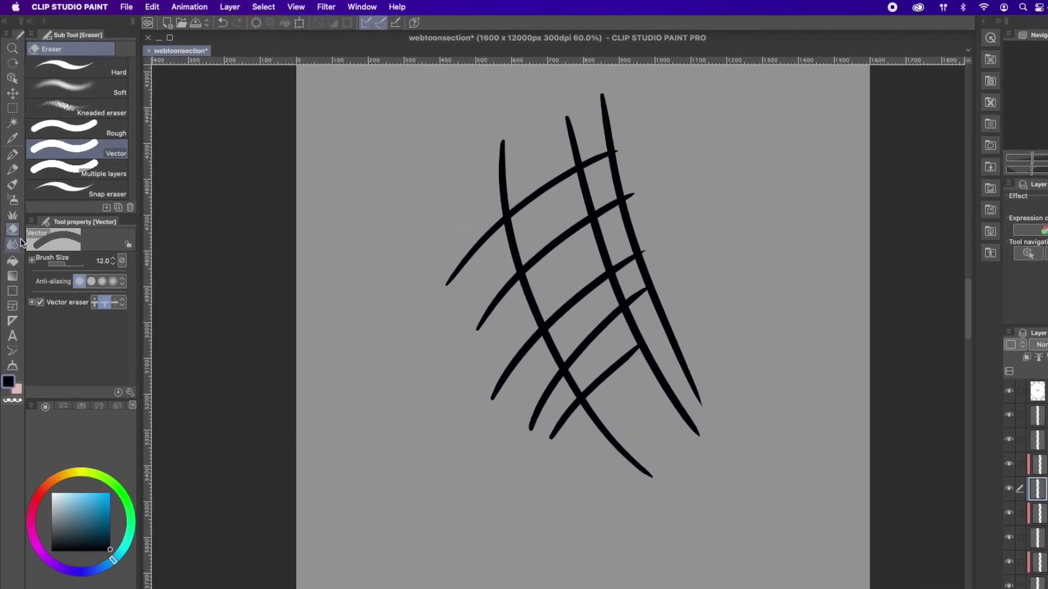
- Use the vector eraser to cut five overhanging stroke segments back to their intersections
{"action": "left_click", "coordinate": [109, 143]}
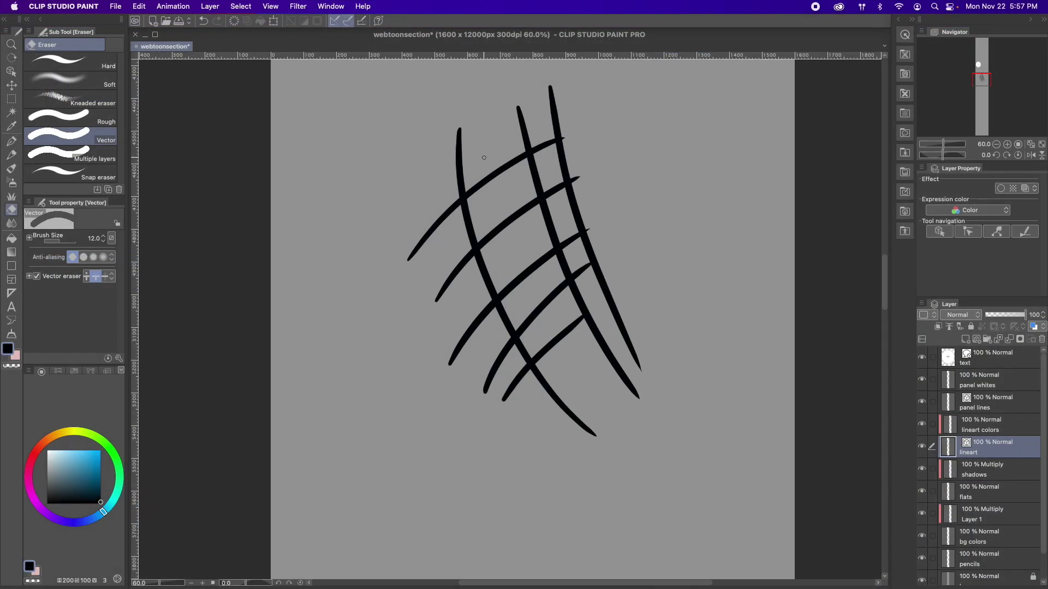
{"action": "left_click", "coordinate": [493, 168]}
{"action": "left_click", "coordinate": [554, 189]}
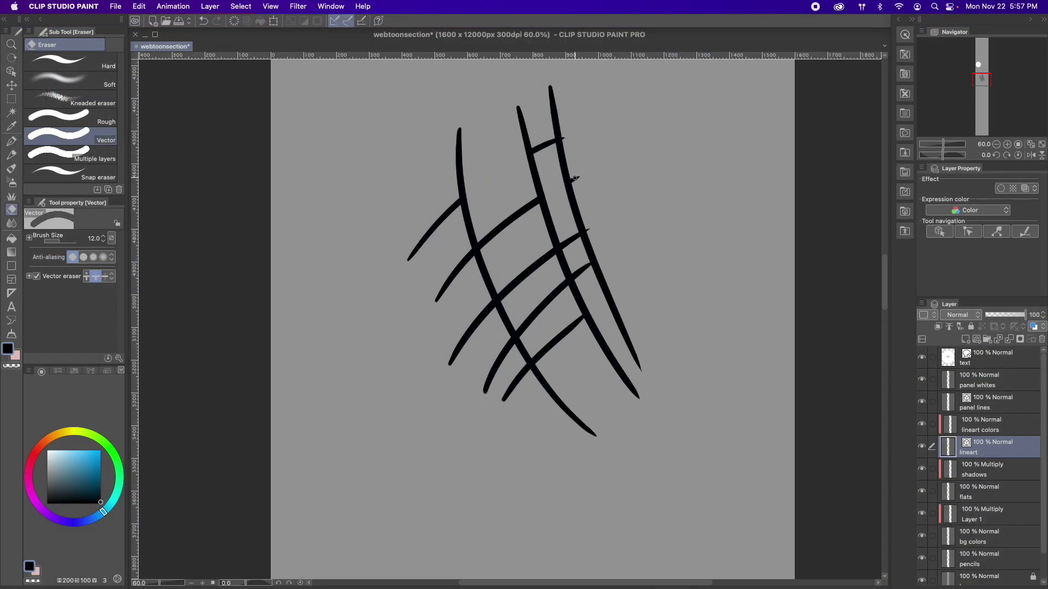
{"action": "left_click", "coordinate": [518, 374]}
{"action": "left_click", "coordinate": [500, 364]}
{"action": "left_click", "coordinate": [453, 280]}
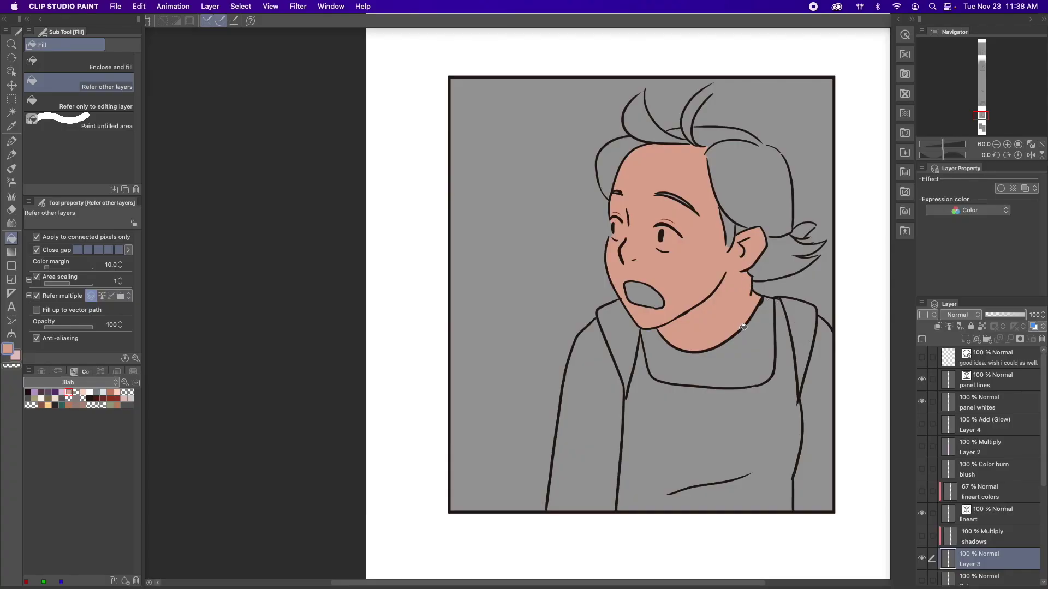
- Fill the mouth white, the collar and sleeves lavender, and the apron dark purple
{"action": "left_click", "coordinate": [658, 298]}
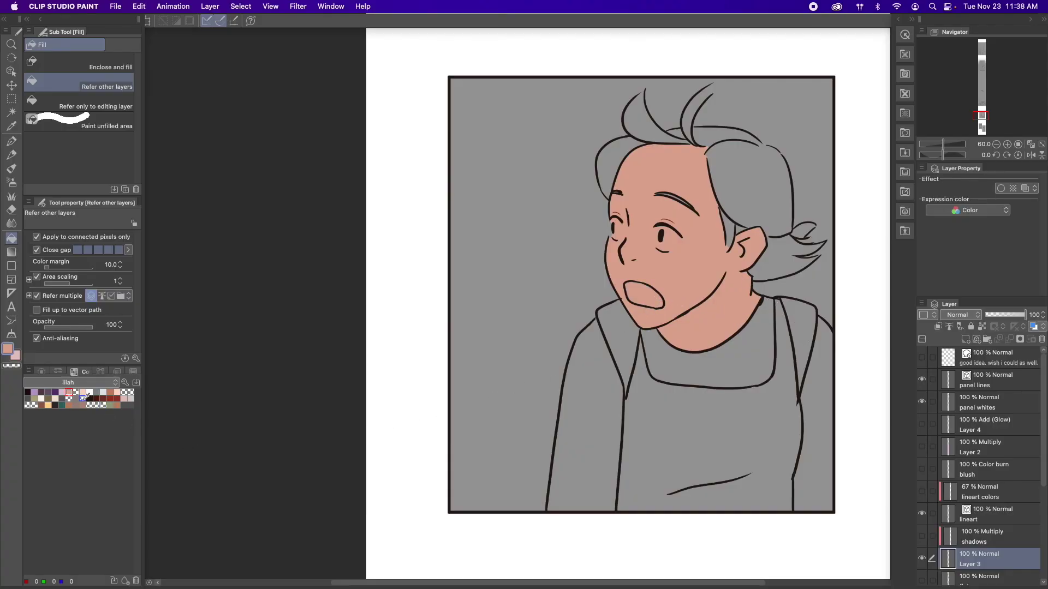
{"action": "left_click", "coordinate": [62, 391]}
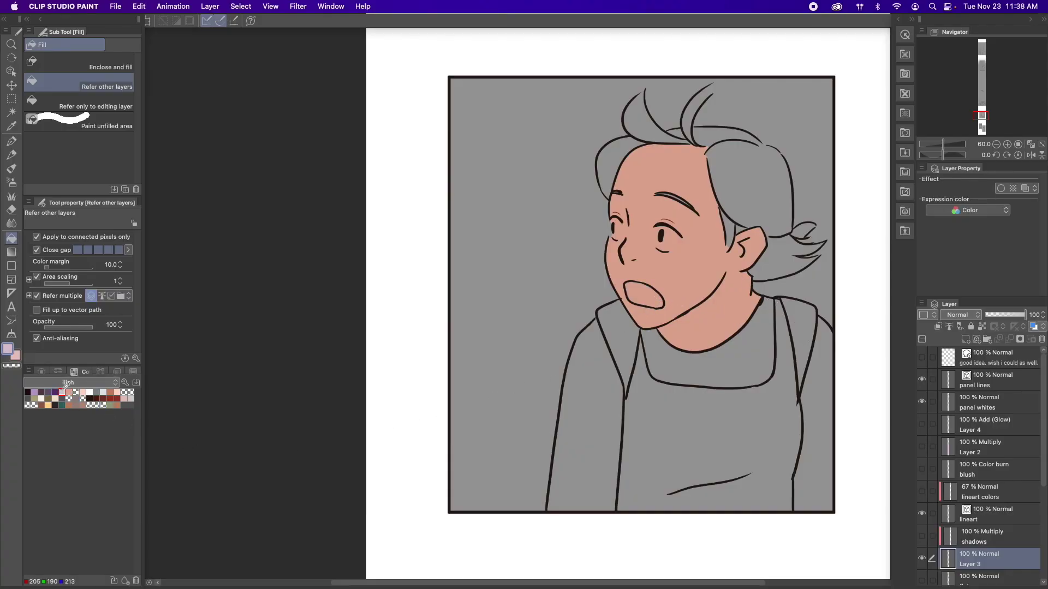
{"action": "left_click", "coordinate": [693, 371]}
{"action": "left_click", "coordinate": [818, 365]}
{"action": "left_click", "coordinate": [602, 426]}
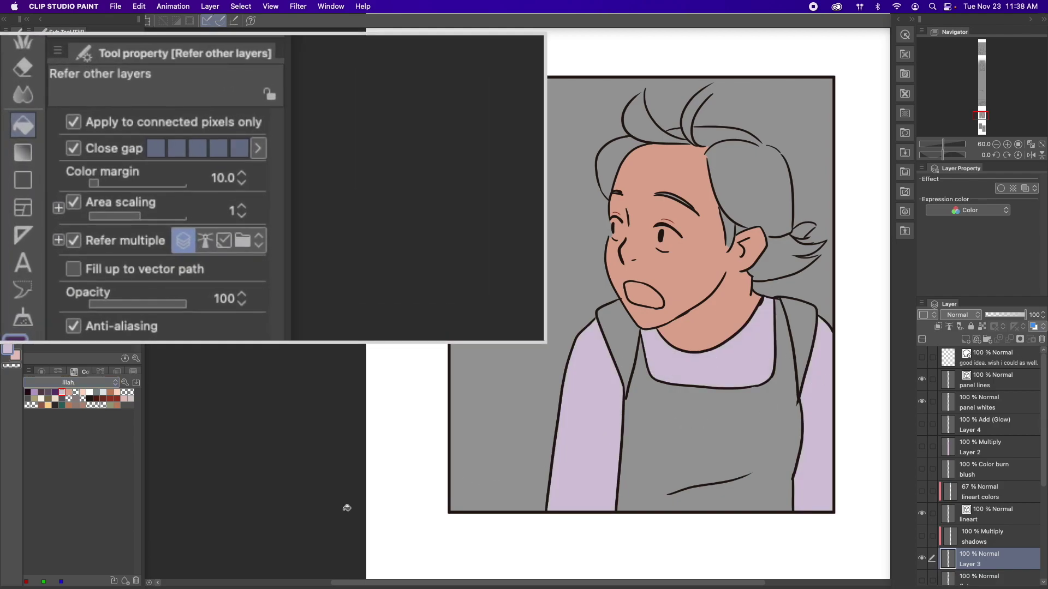
{"action": "left_click", "coordinate": [56, 391]}
{"action": "left_click", "coordinate": [695, 461]}
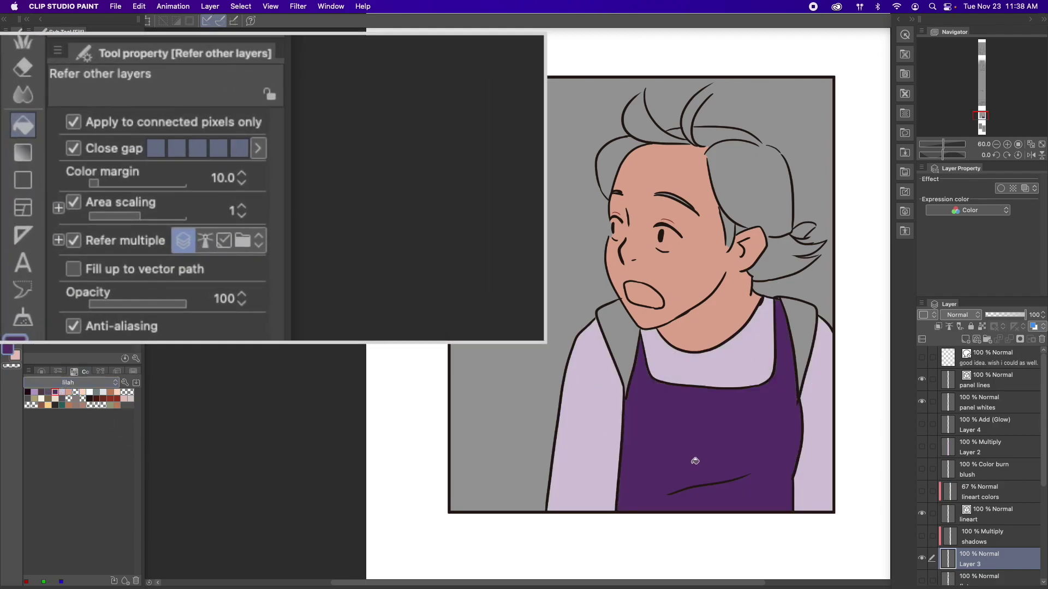
- Fill both apron straps grey-purple and all the hair sections light purple
{"action": "left_click", "coordinate": [48, 392]}
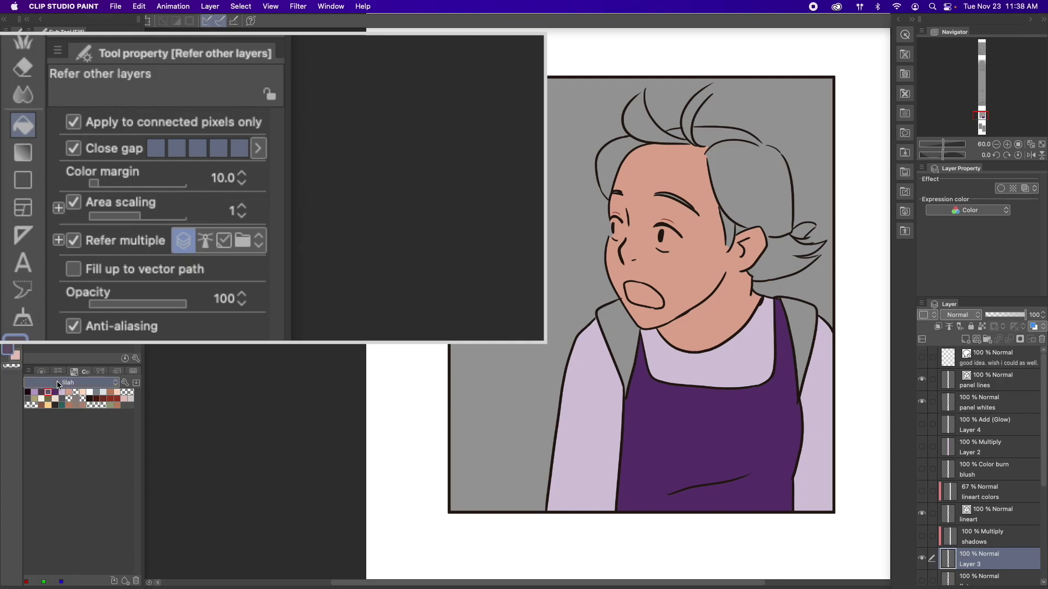
{"action": "left_click", "coordinate": [623, 338]}
{"action": "left_click", "coordinate": [798, 328]}
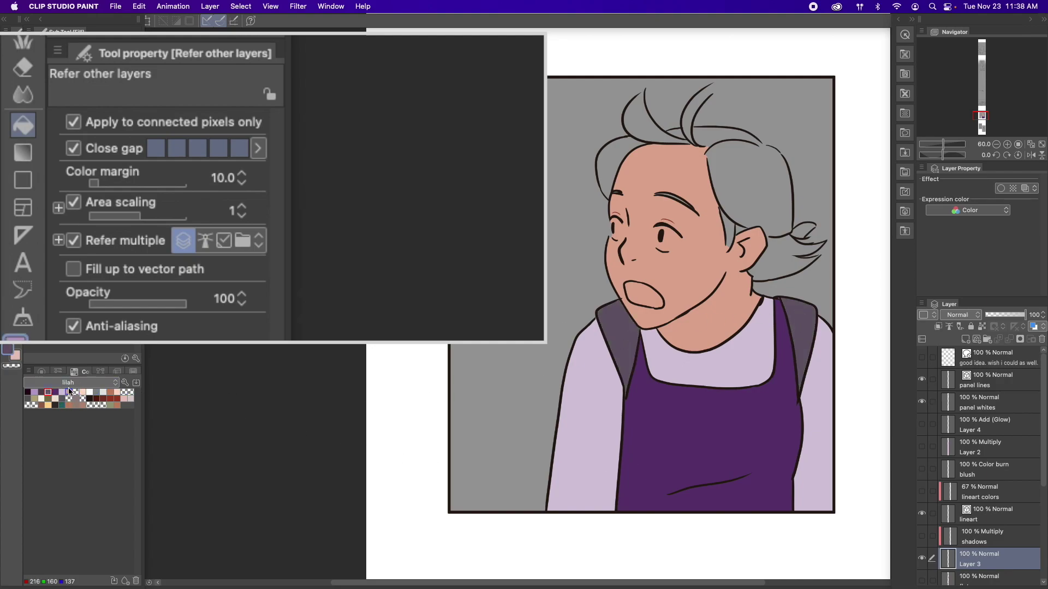
{"action": "left_click", "coordinate": [34, 392]}
{"action": "left_click", "coordinate": [797, 254]}
{"action": "left_click", "coordinate": [751, 201]}
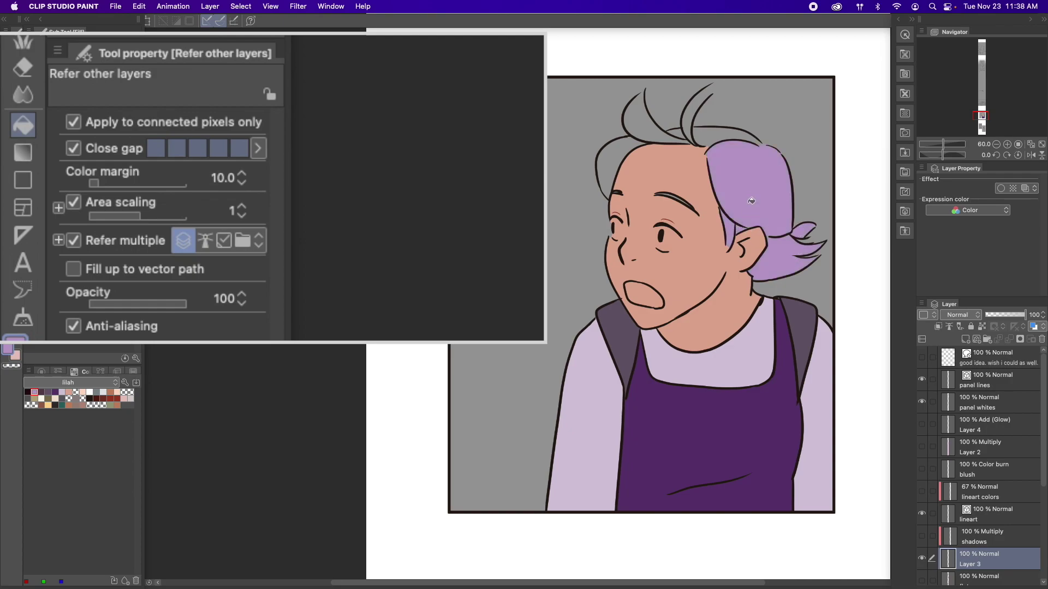
{"action": "left_click", "coordinate": [728, 131]}
{"action": "left_click", "coordinate": [690, 126]}
{"action": "left_click", "coordinate": [649, 125]}
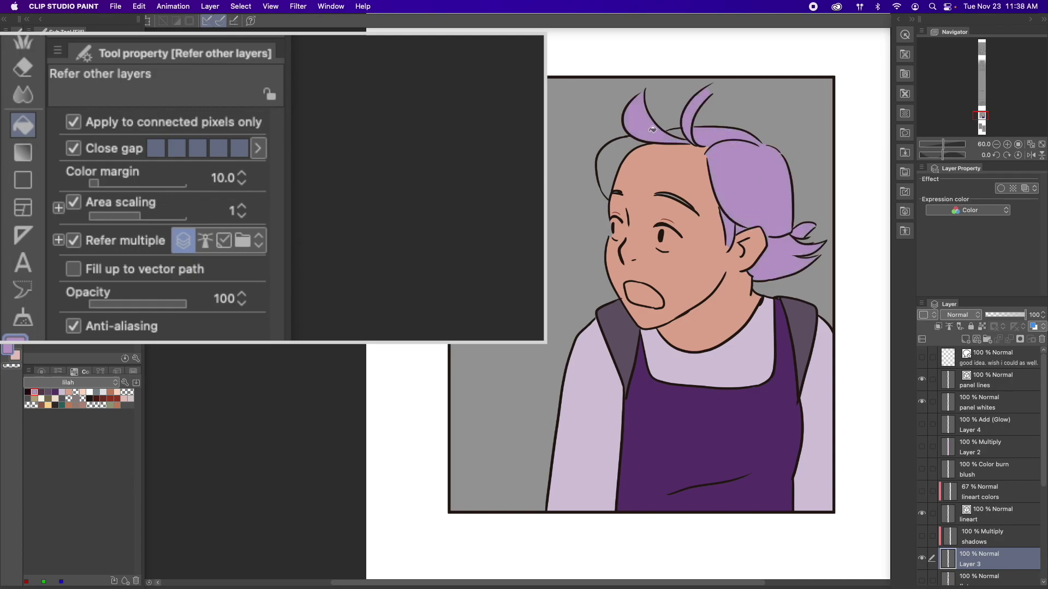
{"action": "left_click", "coordinate": [634, 147]}
{"action": "key", "text": "p"}
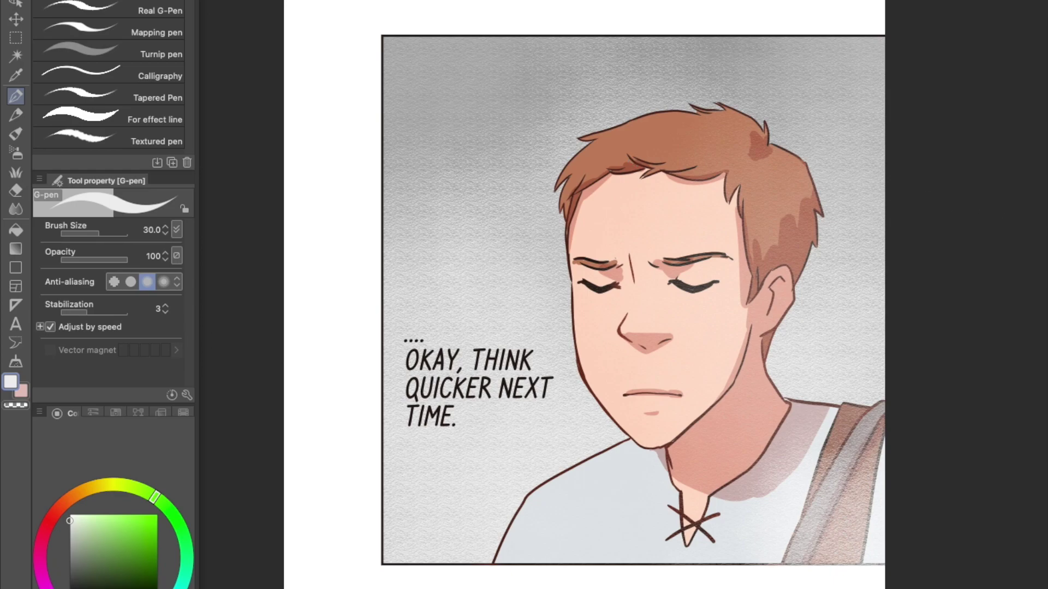
- Toggle Clip to Layer Below on the shadows layer, leaving it unclipped
{"action": "key", "text": "F7"}
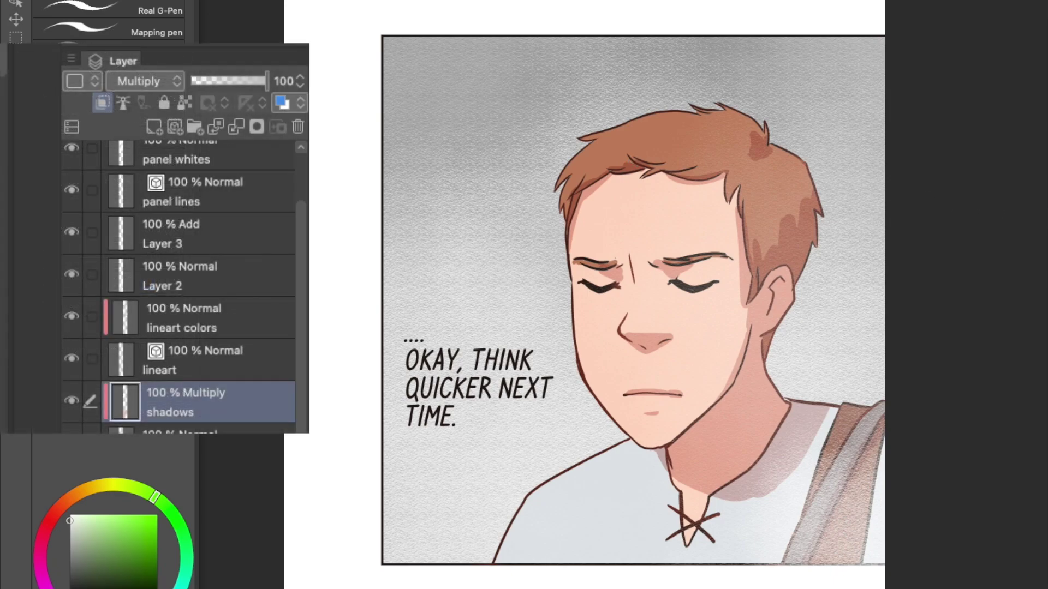
{"action": "left_click", "coordinate": [104, 104]}
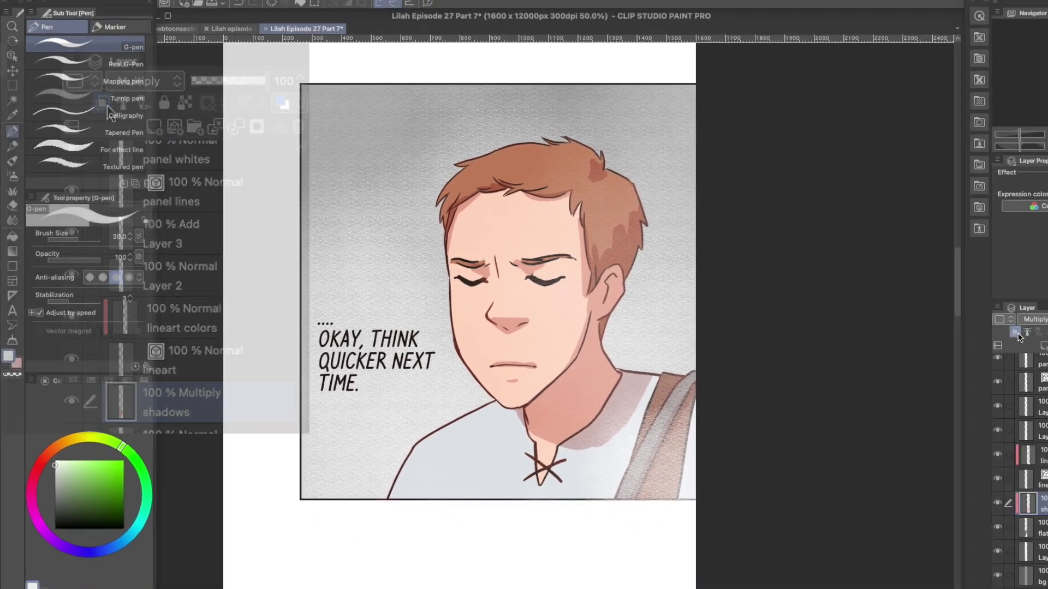
{"action": "left_click", "coordinate": [104, 103]}
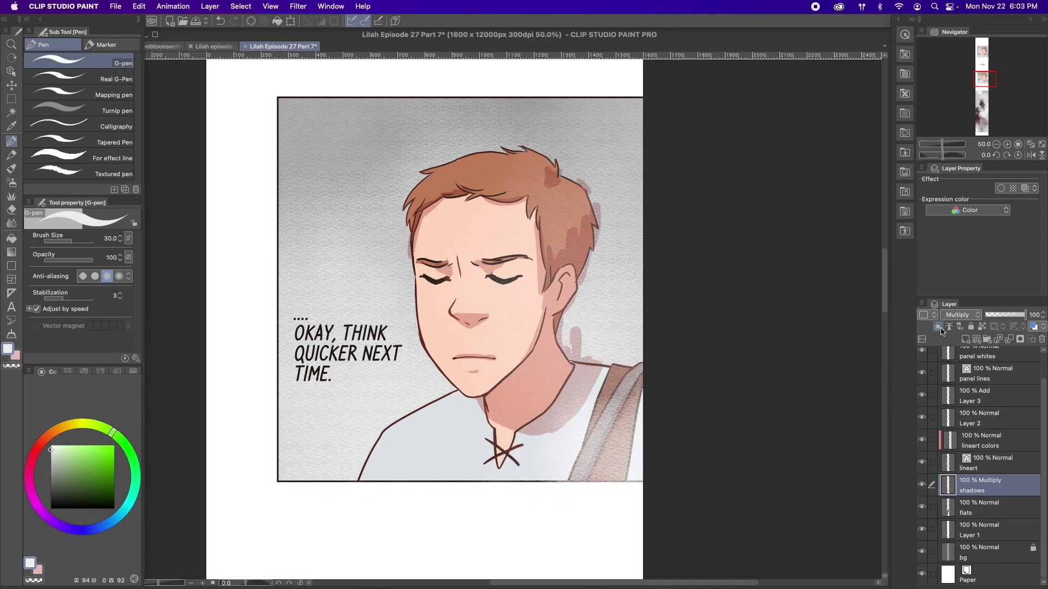
{"action": "left_click", "coordinate": [940, 331]}
{"action": "left_click", "coordinate": [940, 331]}
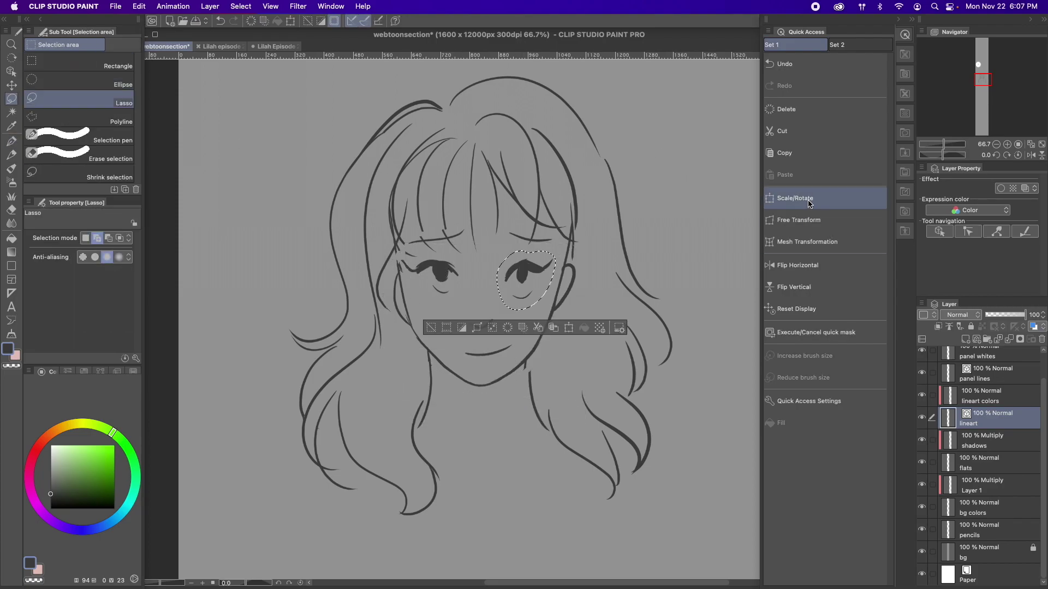
- Mesh-warp the cheek and top-of-head outline, undo stray strokes, and redraw left hair strands
{"action": "left_click", "coordinate": [807, 242]}
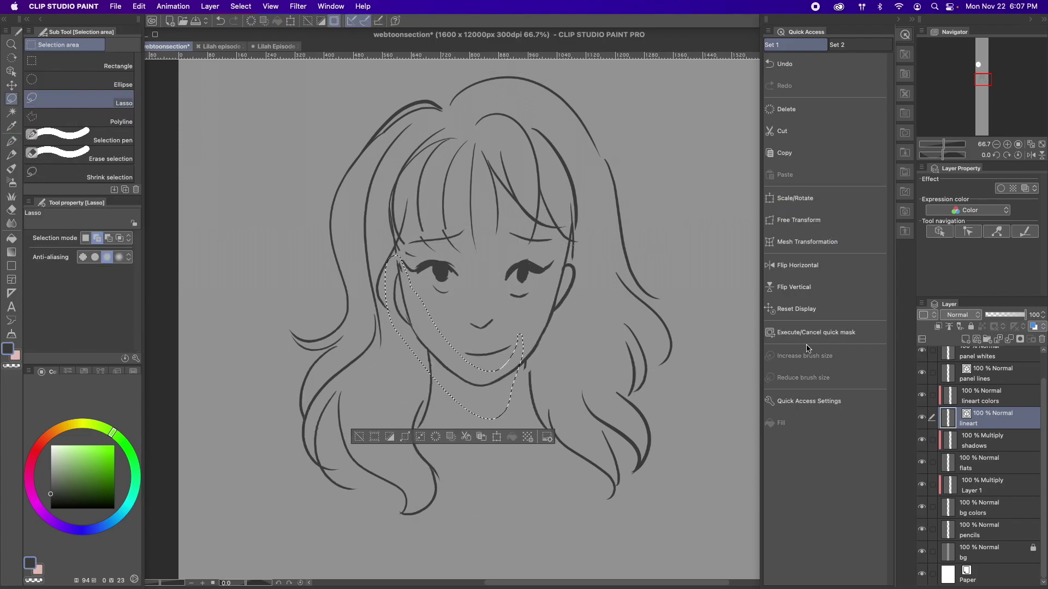
{"action": "left_click", "coordinate": [807, 242]}
{"action": "left_click_drag", "start_coordinate": [432, 364], "coordinate": [441, 376]}
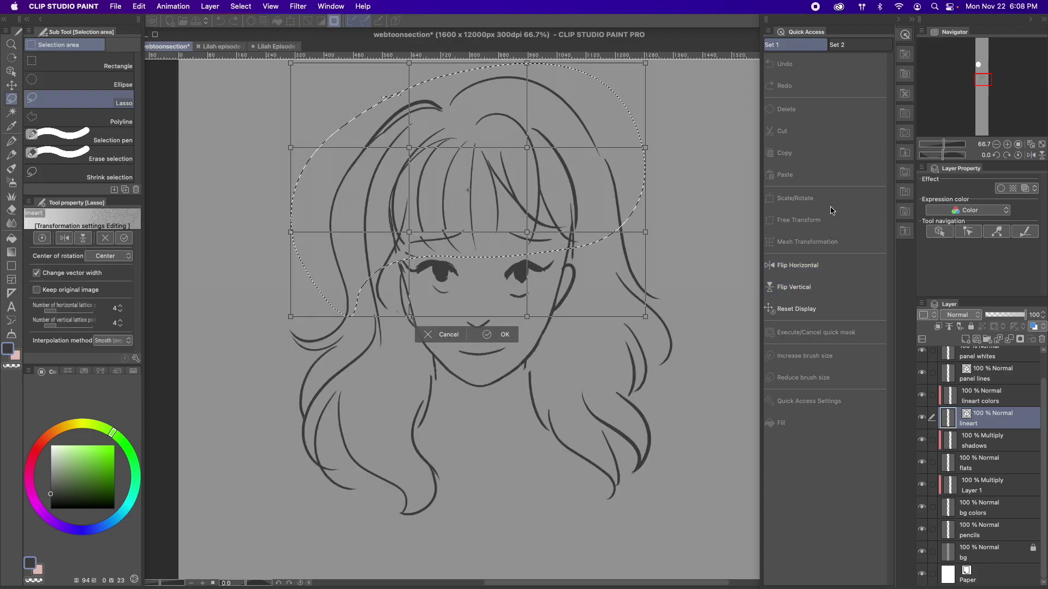
{"action": "left_click_drag", "start_coordinate": [339, 76], "coordinate": [290, 63]}
{"action": "left_click_drag", "start_coordinate": [306, 257], "coordinate": [313, 263]}
{"action": "left_click_drag", "start_coordinate": [545, 109], "coordinate": [563, 87]}
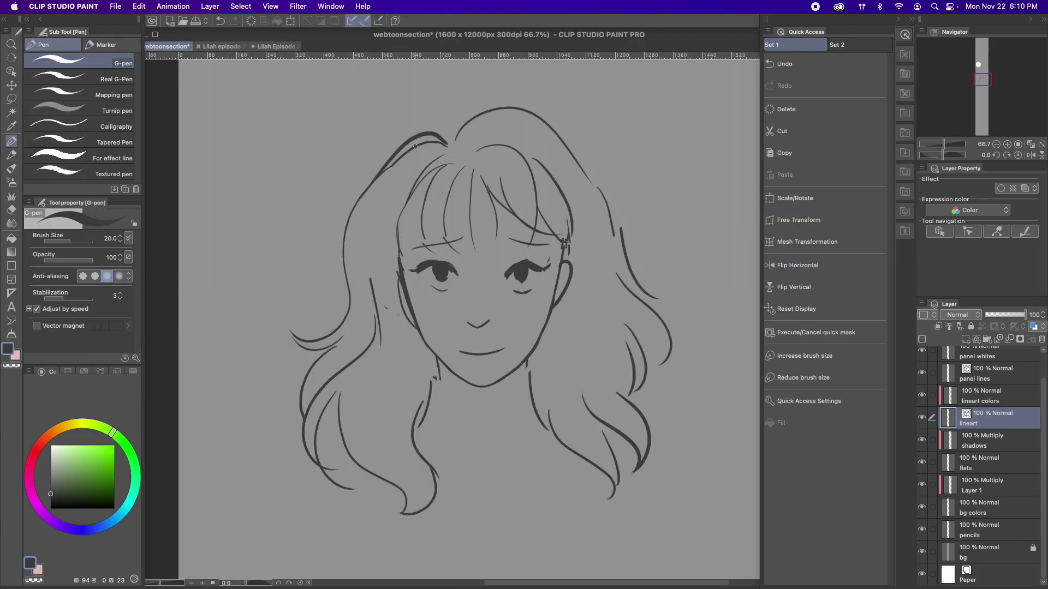
{"action": "key", "text": "ctrl+z"}
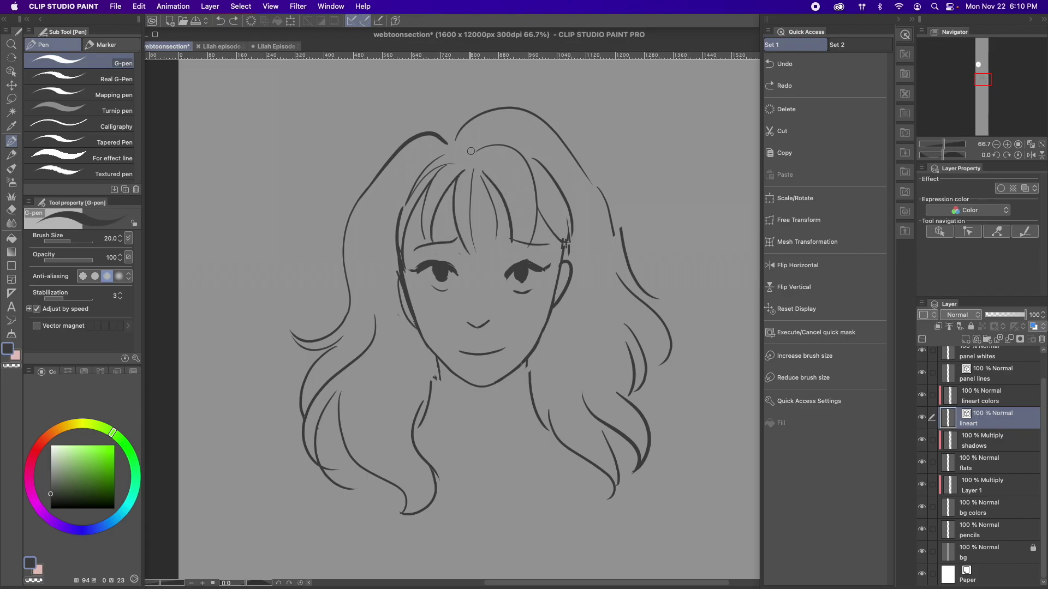
{"action": "mouse_move", "coordinate": [404, 262]}
{"action": "left_mouse_down"}
{"action": "mouse_move", "coordinate": [431, 349]}
{"action": "mouse_move", "coordinate": [388, 321]}
{"action": "left_mouse_up"}
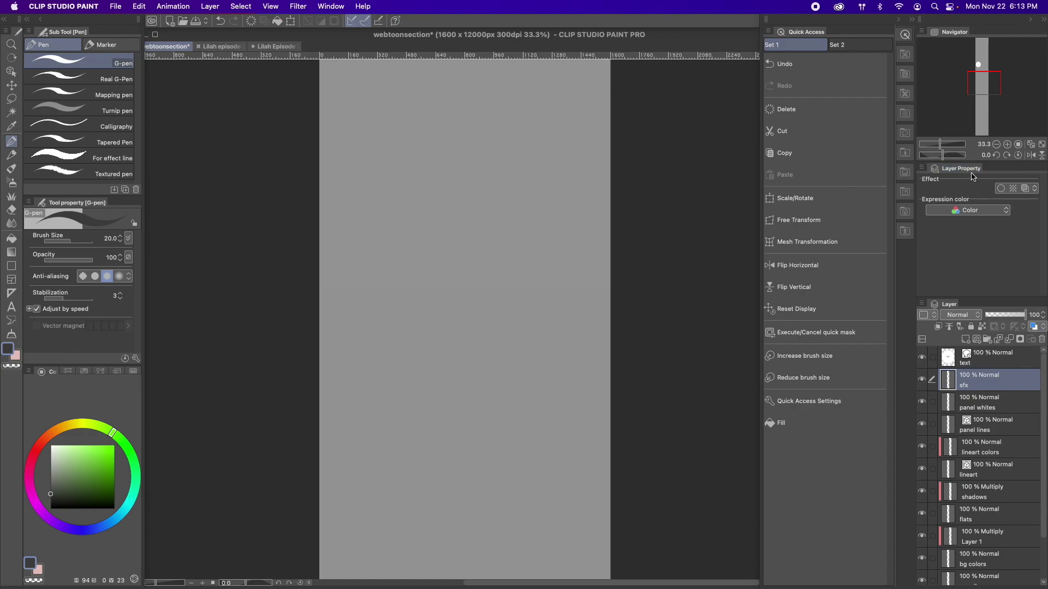
- Turn on a white border effect for the sfx layer in Layer Property
{"action": "left_click", "coordinate": [332, 6]}
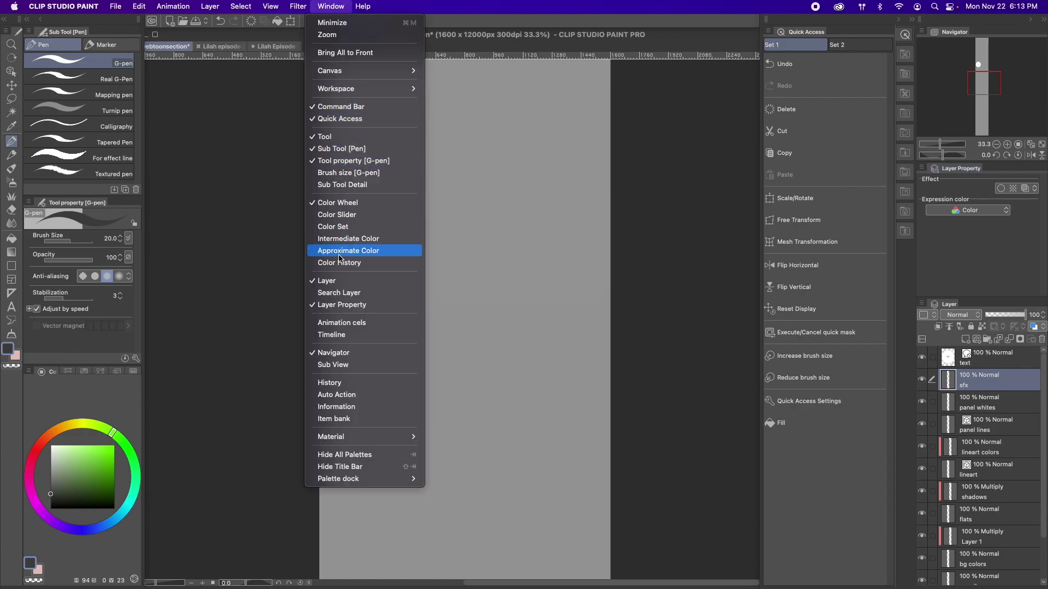
{"action": "left_click", "coordinate": [957, 256]}
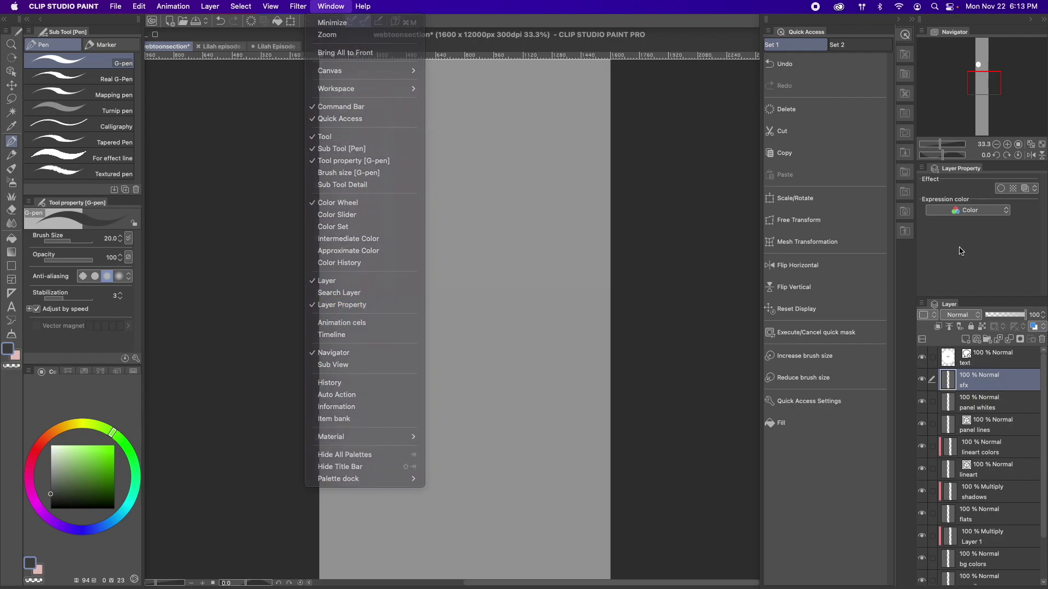
{"action": "left_click", "coordinate": [1001, 188]}
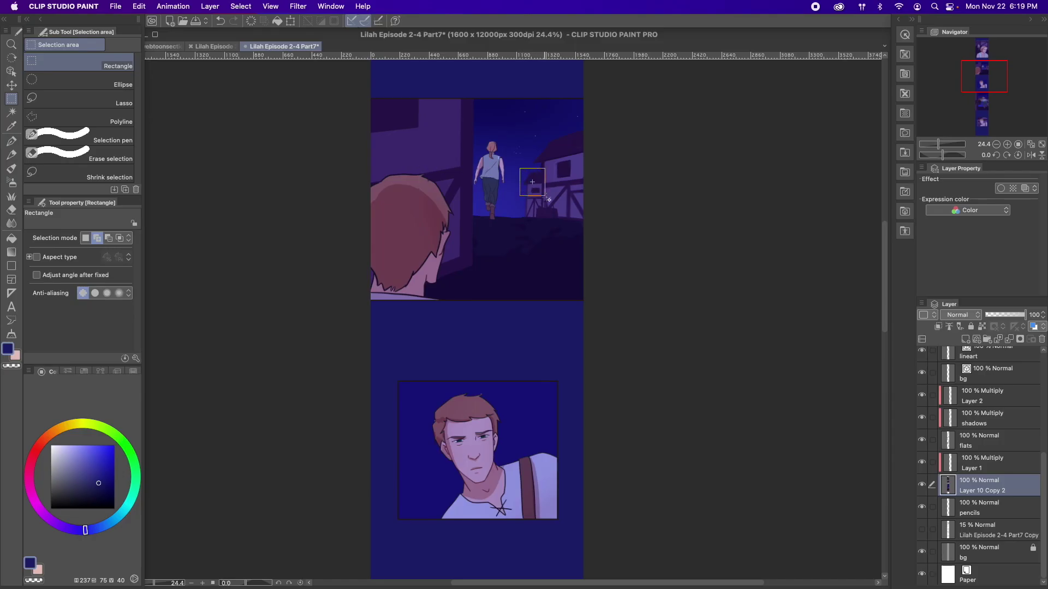
- Copy the upper panel's building and enlarge it behind the lower panel's character
{"action": "left_click_drag", "start_coordinate": [580, 216], "coordinate": [613, 556]}
{"action": "left_click", "coordinate": [591, 232]}
{"action": "left_click", "coordinate": [578, 227]}
{"action": "left_click_drag", "start_coordinate": [532, 516], "coordinate": [515, 500]}
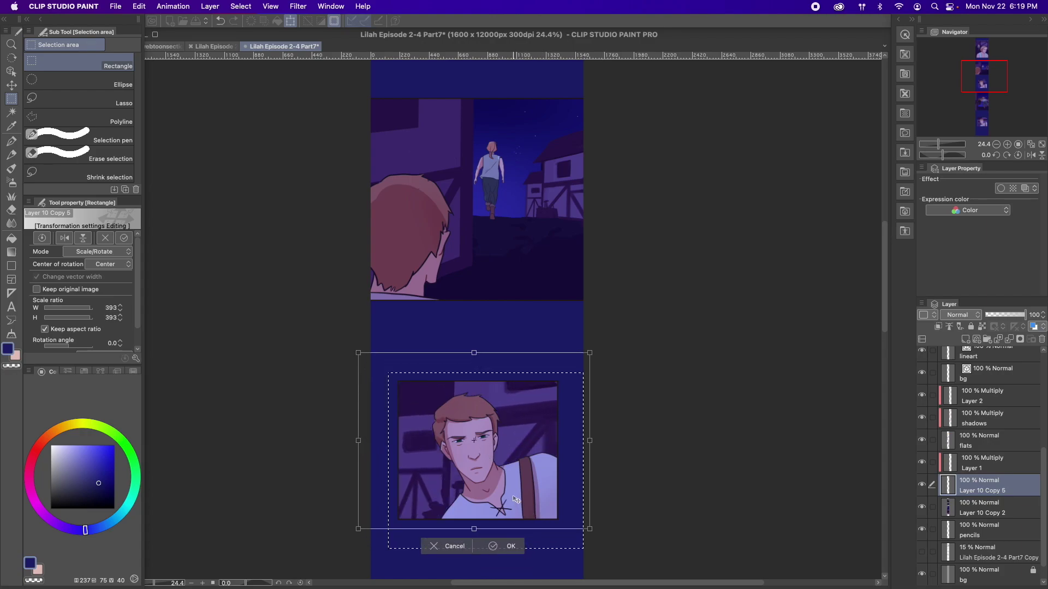
{"action": "left_click", "coordinate": [514, 549]}
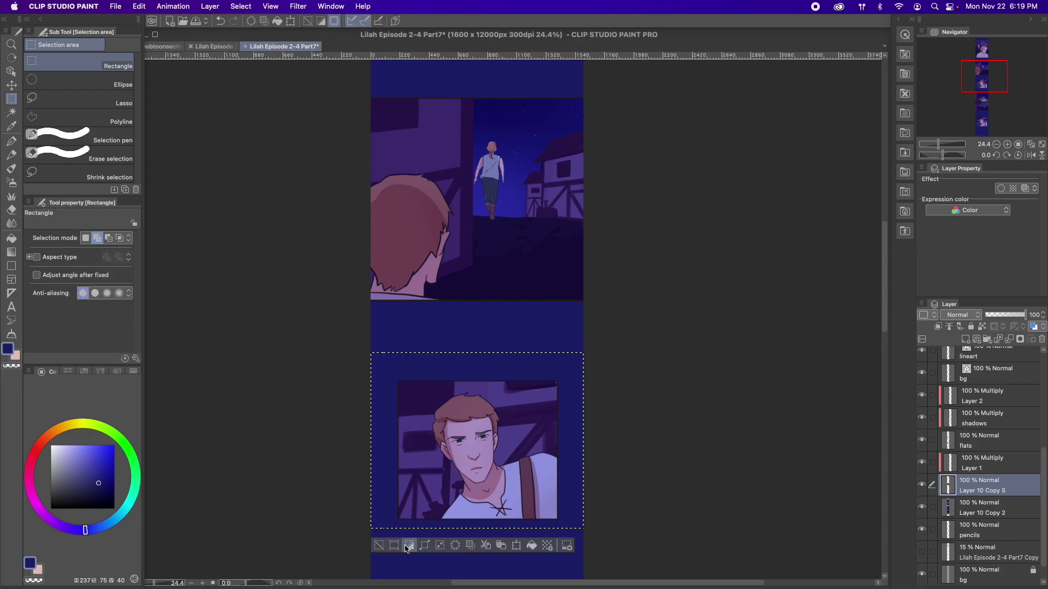
- Apply a Gaussian blur of strength 97.75 to the copied building
{"action": "left_click", "coordinate": [333, 8]}
{"action": "mouse_move", "coordinate": [298, 7]}
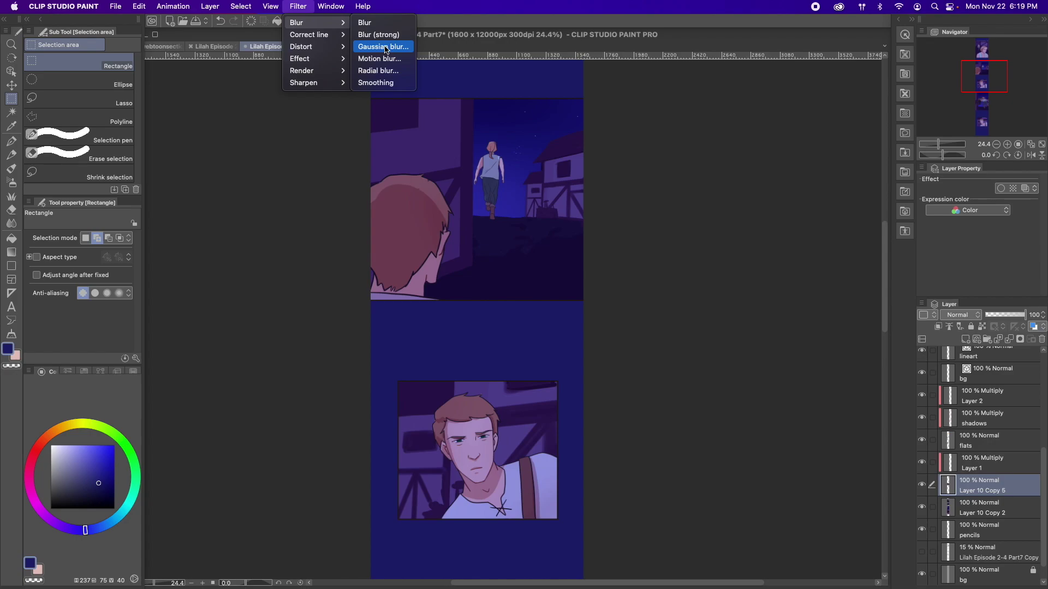
{"action": "left_click", "coordinate": [383, 47]}
{"action": "left_click", "coordinate": [507, 97]}
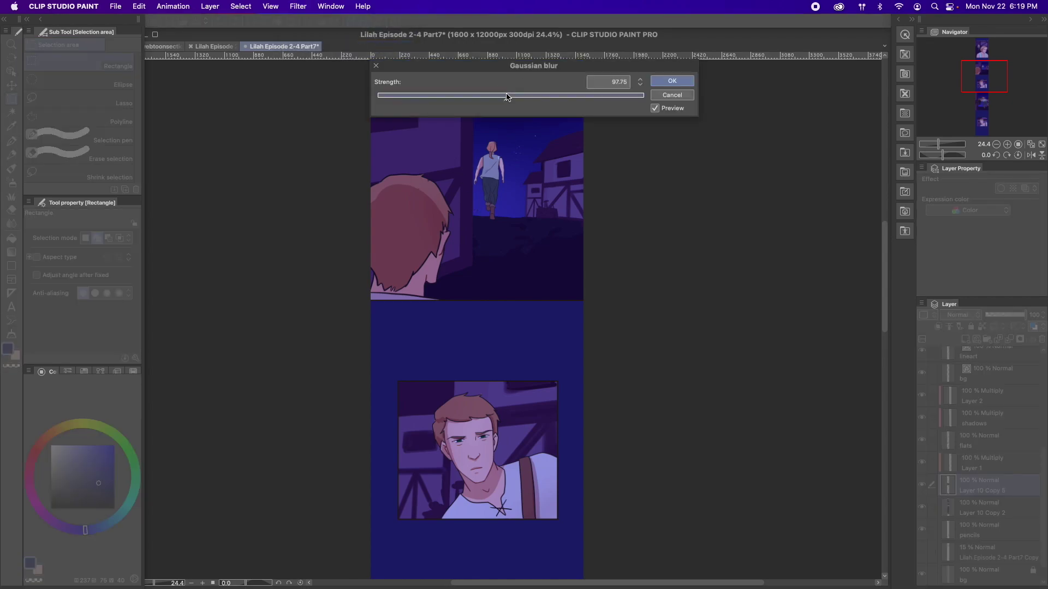
{"action": "left_click", "coordinate": [671, 81]}
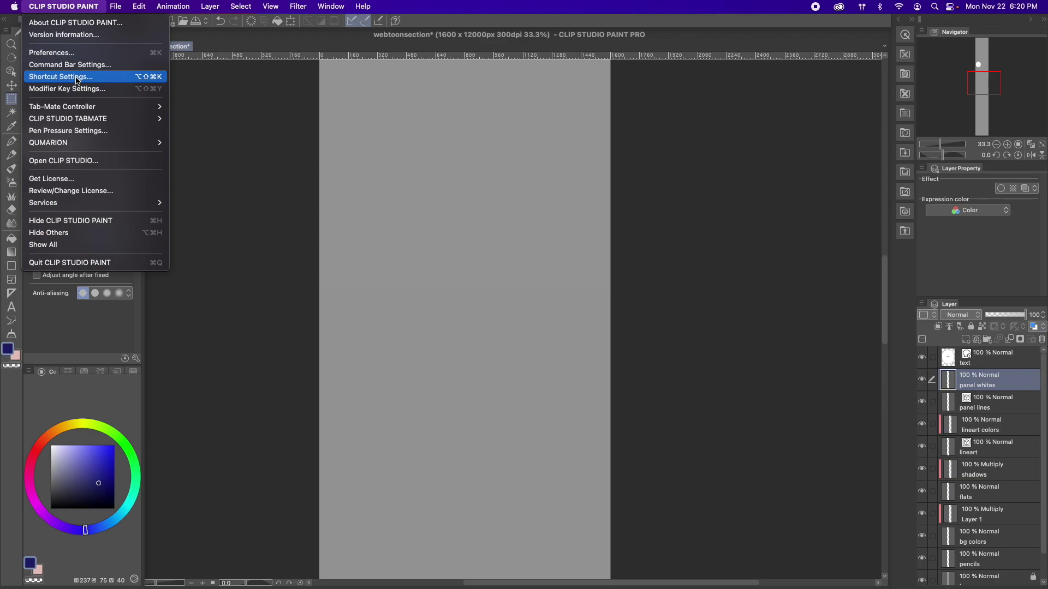
- Open Shortcut Settings and browse the View commands' shortcuts, selecting Rotate Left
{"action": "left_click", "coordinate": [77, 77]}
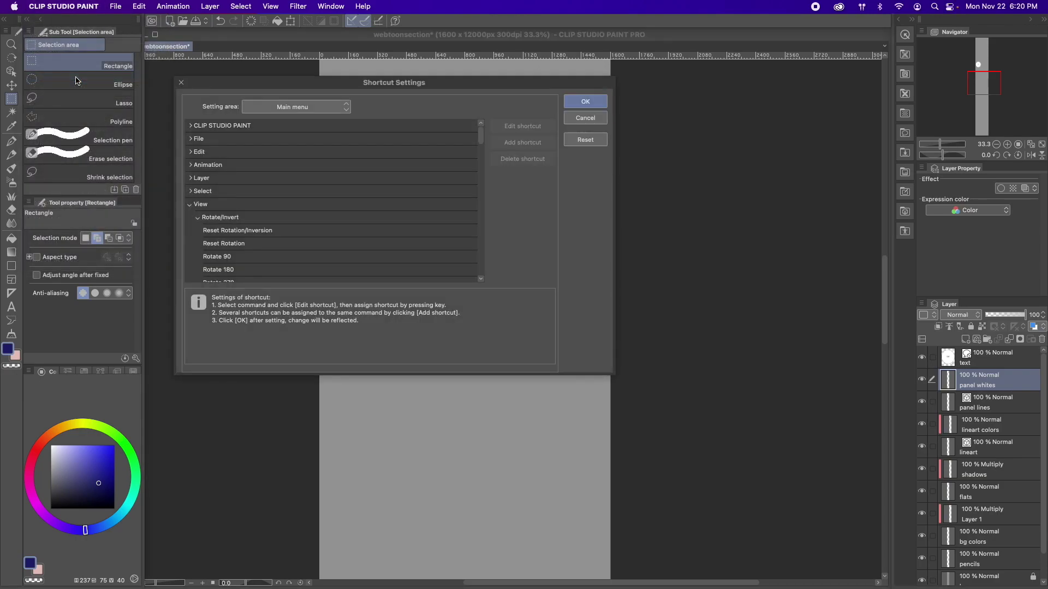
{"action": "scroll", "coordinate": [281, 195], "scroll_direction": "down", "scroll_amount": 3}
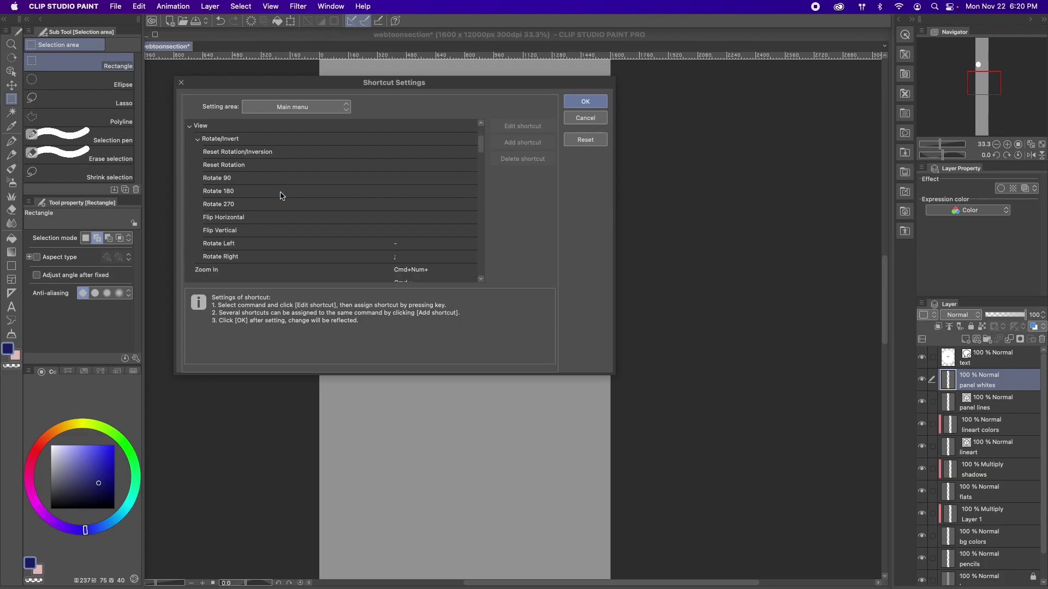
{"action": "scroll", "coordinate": [281, 195], "scroll_direction": "down", "scroll_amount": 1}
{"action": "left_click", "coordinate": [319, 234]}
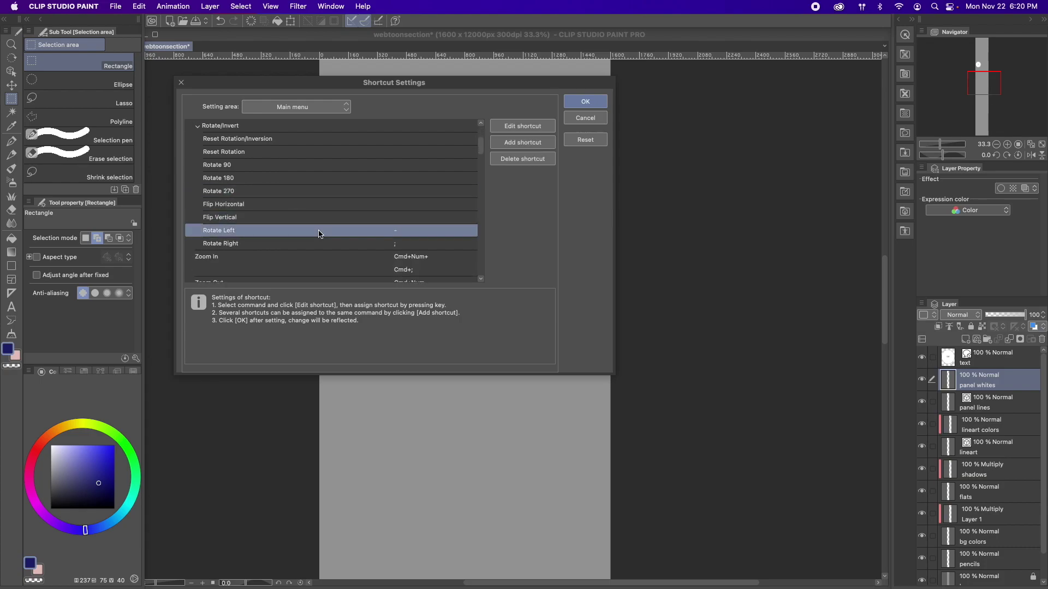
{"action": "scroll", "coordinate": [318, 233], "scroll_direction": "down", "scroll_amount": 3}
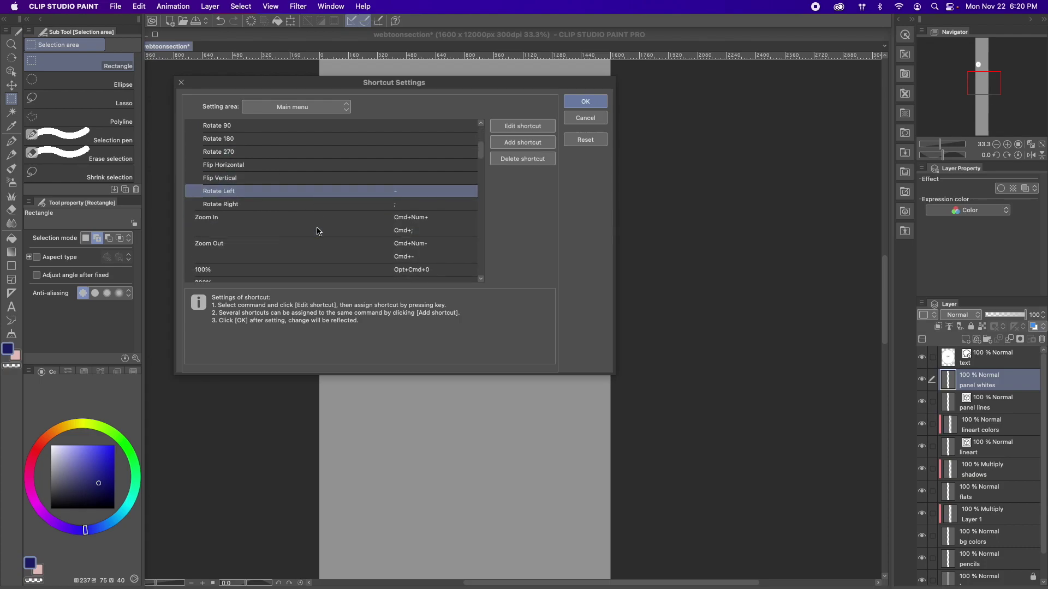
{"action": "scroll", "coordinate": [318, 231], "scroll_direction": "down", "scroll_amount": 8}
{"action": "scroll", "coordinate": [318, 231], "scroll_direction": "down", "scroll_amount": 15}
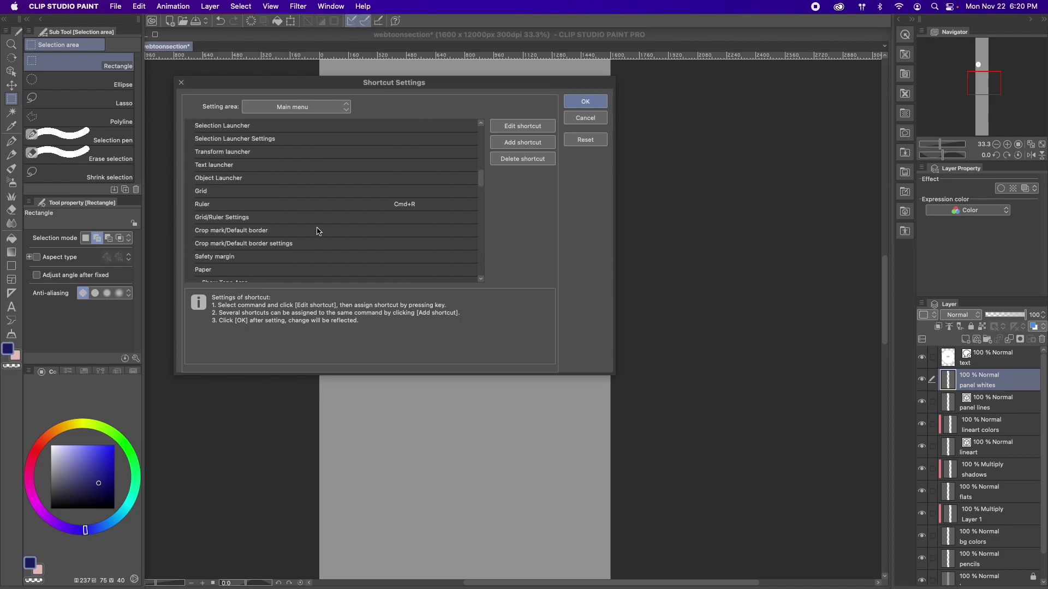
{"action": "scroll", "coordinate": [318, 231], "scroll_direction": "up", "scroll_amount": 20}
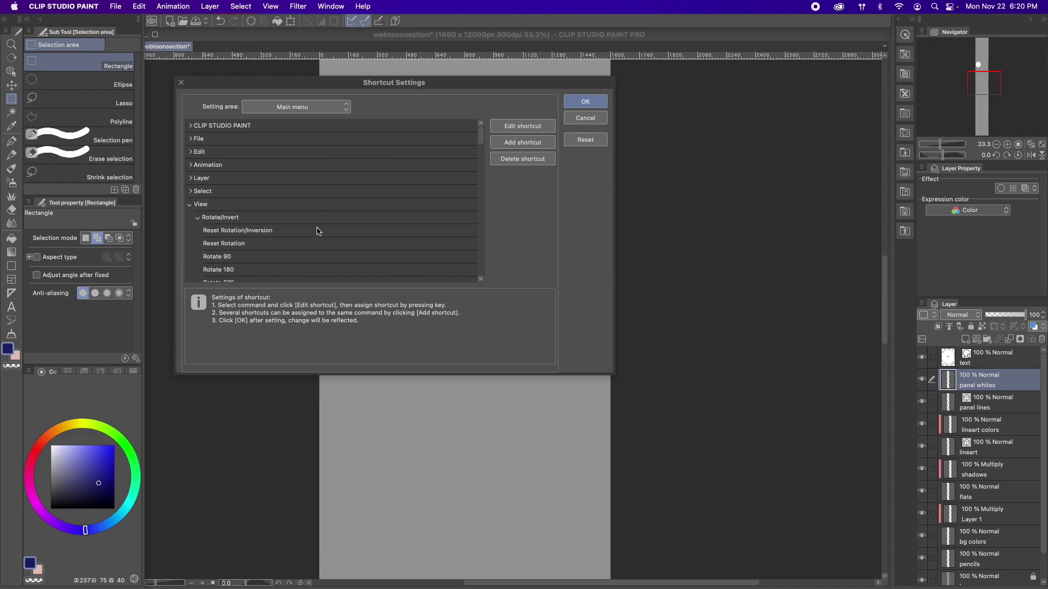
- Collapse the View and Window groups, then expand Edit and review its shortcuts
{"action": "left_click", "coordinate": [190, 205]}
{"action": "left_click", "coordinate": [196, 231]}
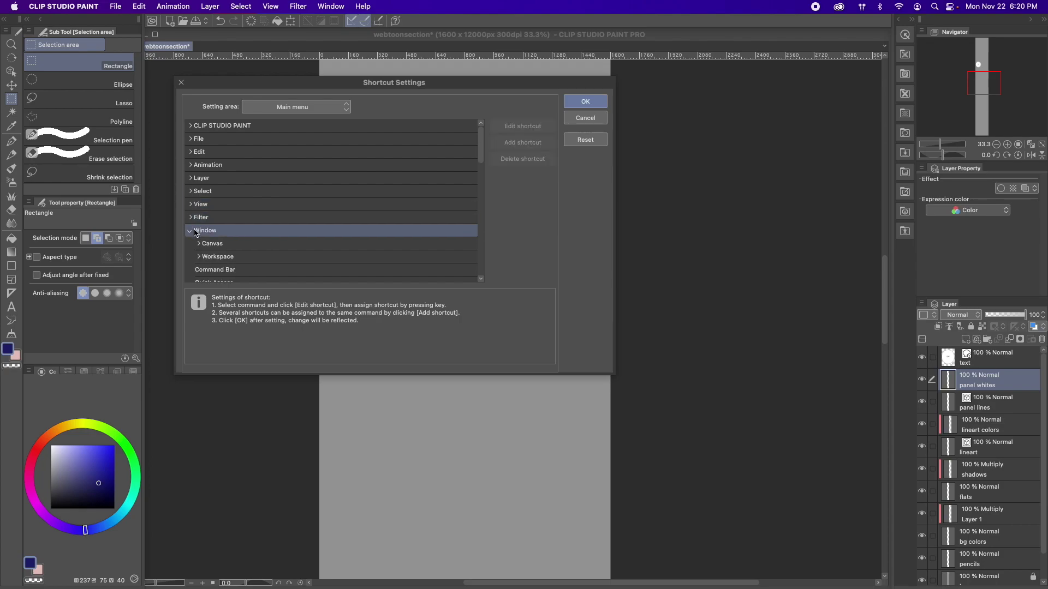
{"action": "left_click", "coordinate": [190, 231]}
{"action": "left_click_drag", "start_coordinate": [190, 232], "coordinate": [192, 153]}
{"action": "left_click", "coordinate": [192, 153]}
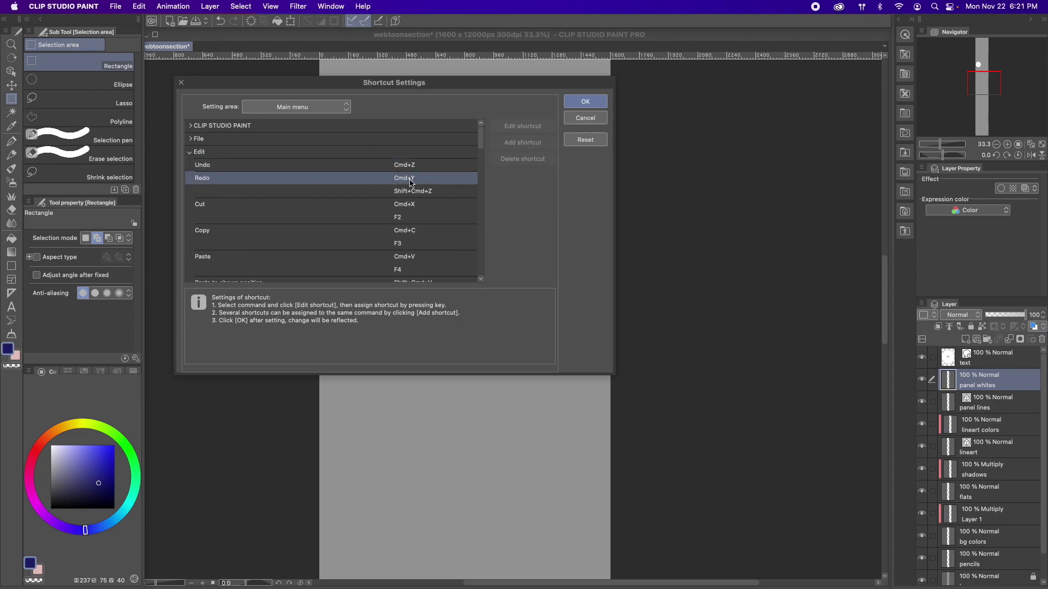
{"action": "scroll", "coordinate": [428, 256], "scroll_direction": "down", "scroll_amount": 2}
{"action": "scroll", "coordinate": [428, 256], "scroll_direction": "down", "scroll_amount": 20}
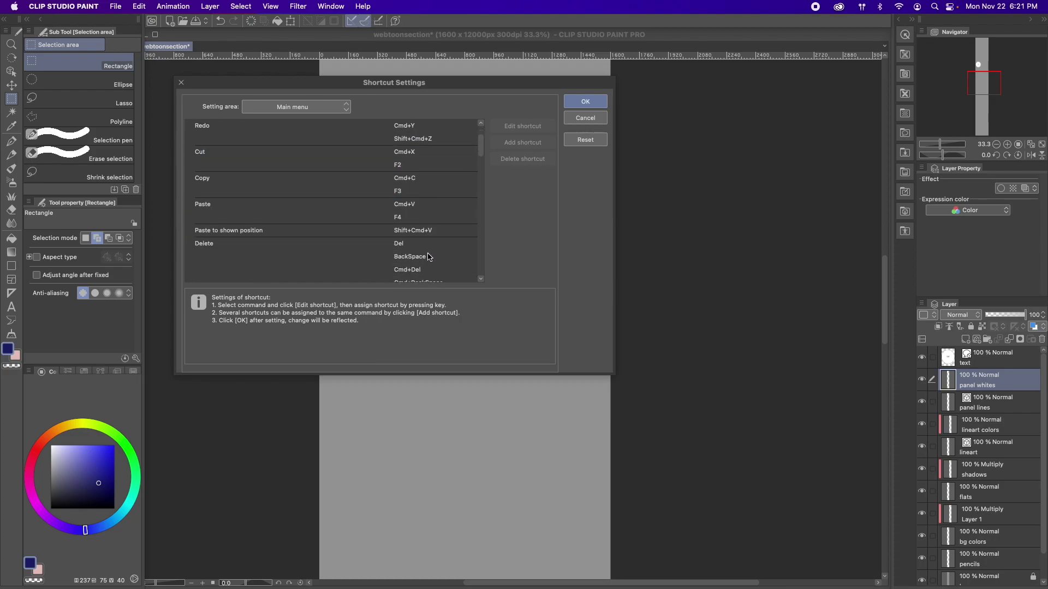
{"action": "scroll", "coordinate": [429, 257], "scroll_direction": "down", "scroll_amount": 15}
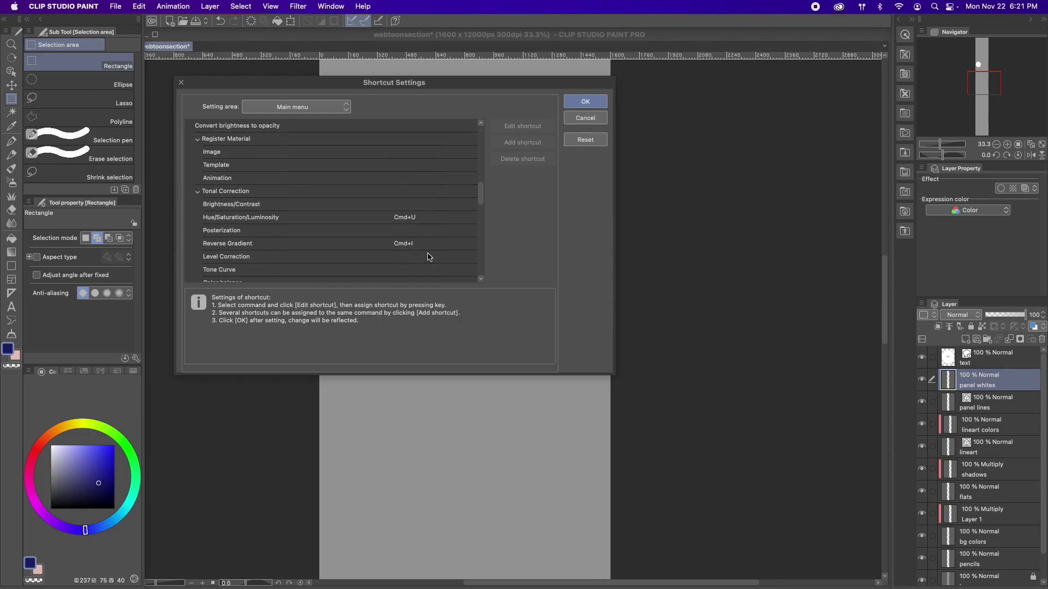
{"action": "scroll", "coordinate": [428, 256], "scroll_direction": "down", "scroll_amount": 8}
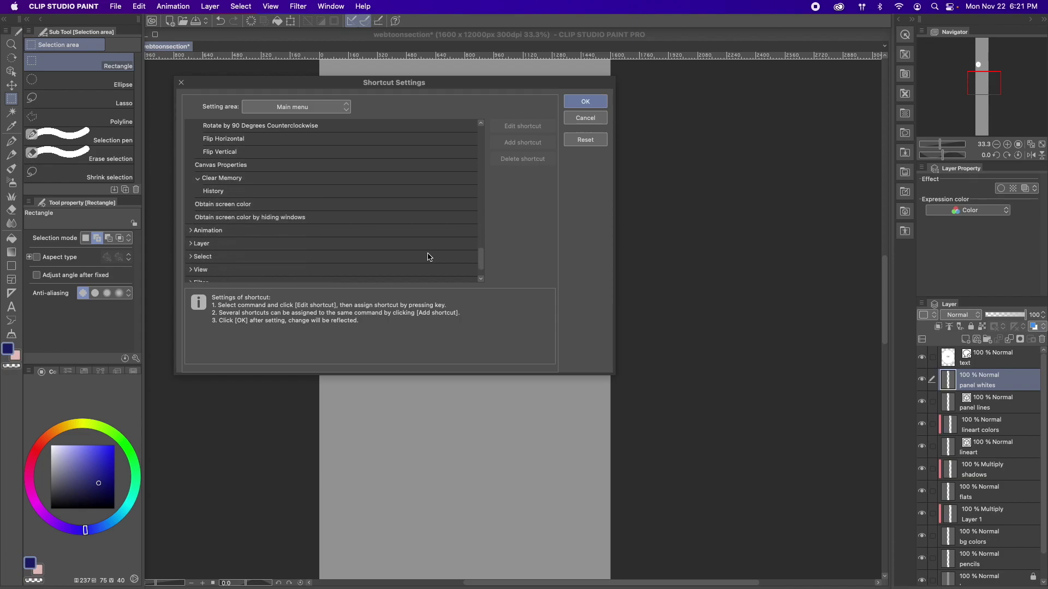
{"action": "scroll", "coordinate": [429, 257], "scroll_direction": "down", "scroll_amount": 2}
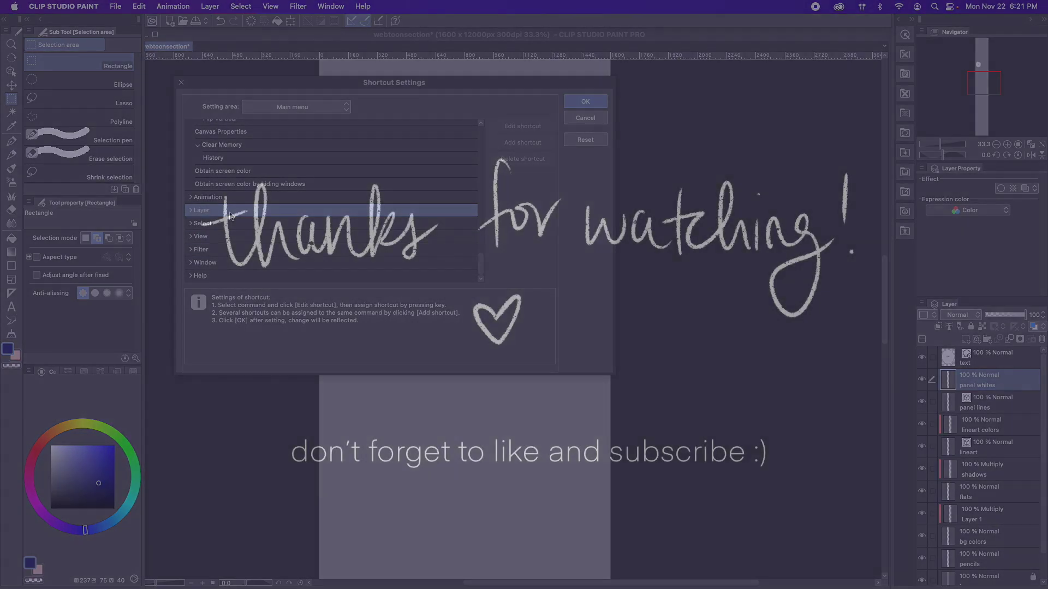